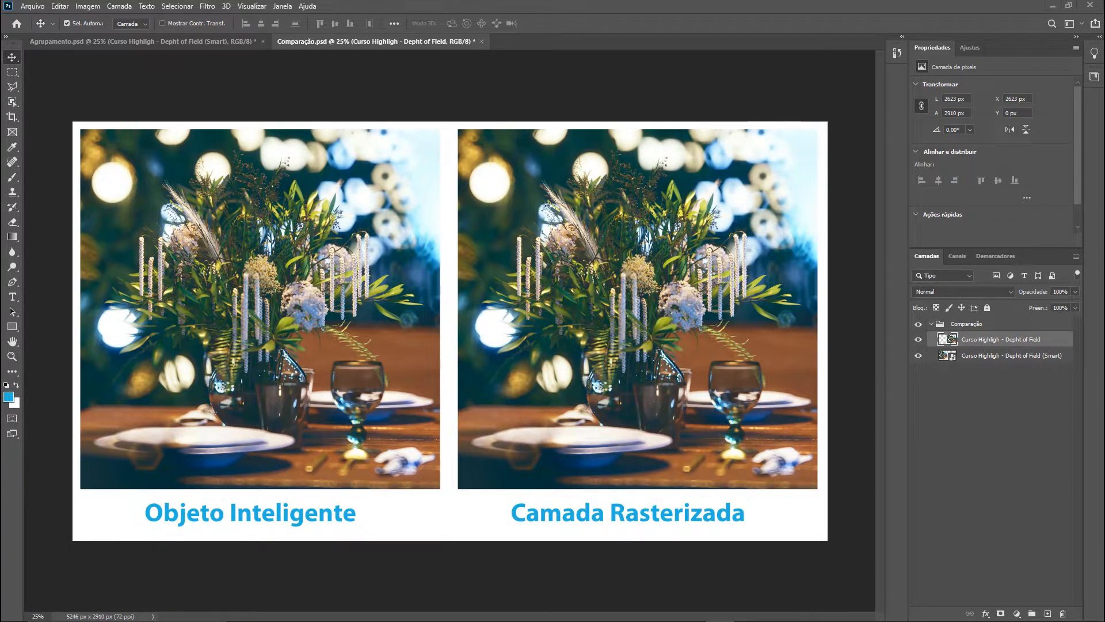
# - Apply an Exposição adjustment to the layer Curso Highligh - Depht of Field (Smart)
pyautogui.click(1012, 355)
pyautogui.click(87, 6)
pyautogui.click(290, 69)
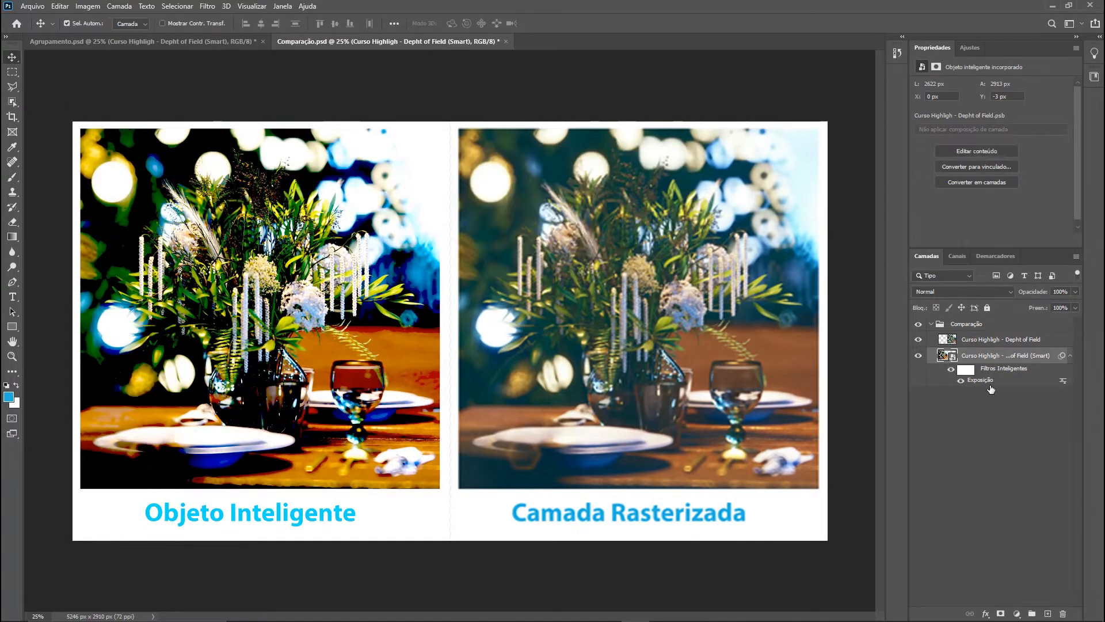
# - Toggle the visibility of the first smart filter under the smart object layer to compare the image with and without it
pyautogui.click(961, 380)
pyautogui.click(960, 380)
pyautogui.click(961, 380)
# - Set the blending mode of the Exposição smart filter to Normal in its blending options
pyautogui.doubleClick(1063, 391)
pyautogui.moveTo(593, 137); pyautogui.dragTo(627, 141)
pyautogui.click(571, 159)
pyautogui.click(572, 168)
pyautogui.click(668, 161)
# - Reopen the Gaussian Blur smart filter's settings and accept a radius of 5,2 pixels
pyautogui.doubleClick(1063, 380)
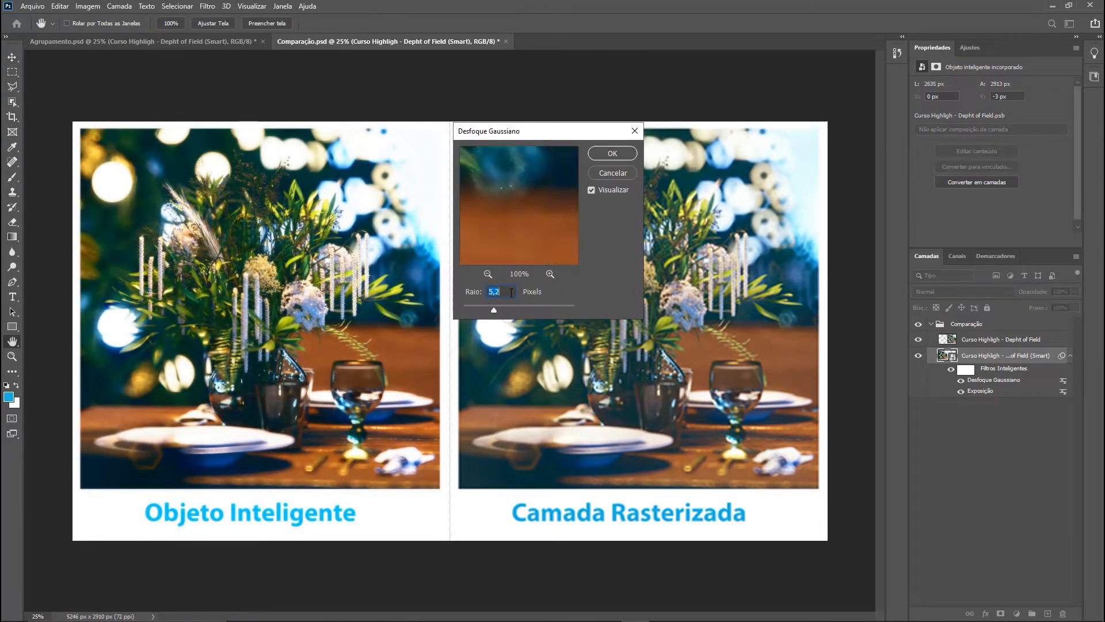
pyautogui.press('Return')
# - Move the Gaussian Blur smart filter below Exposição and add a layer mask to the smart object layer
pyautogui.moveTo(985, 380); pyautogui.dragTo(983, 395)
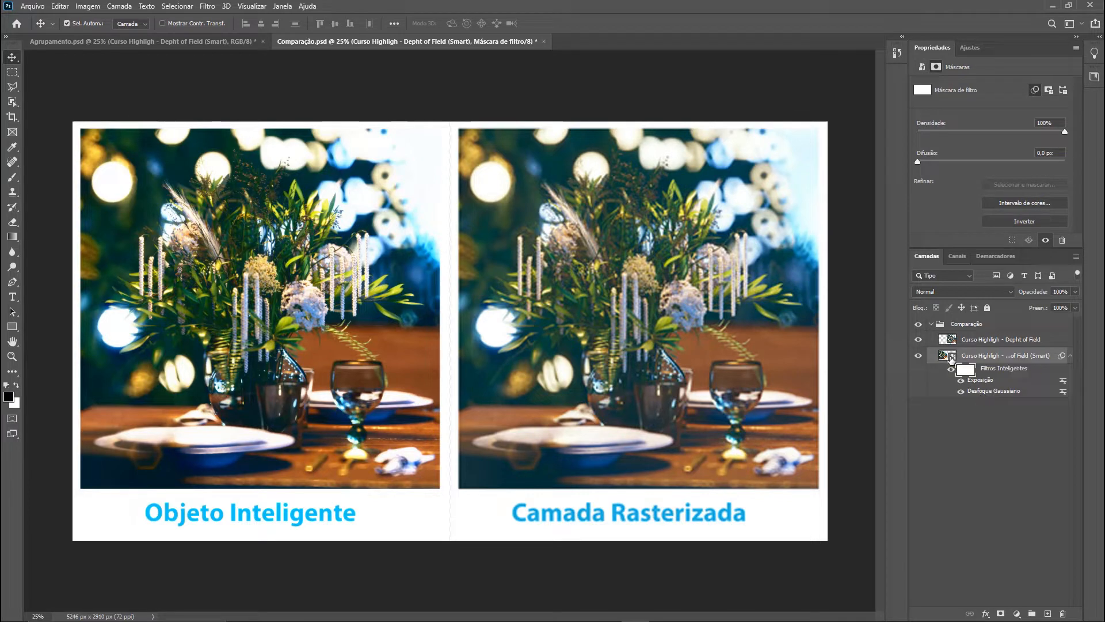
pyautogui.click(1001, 614)
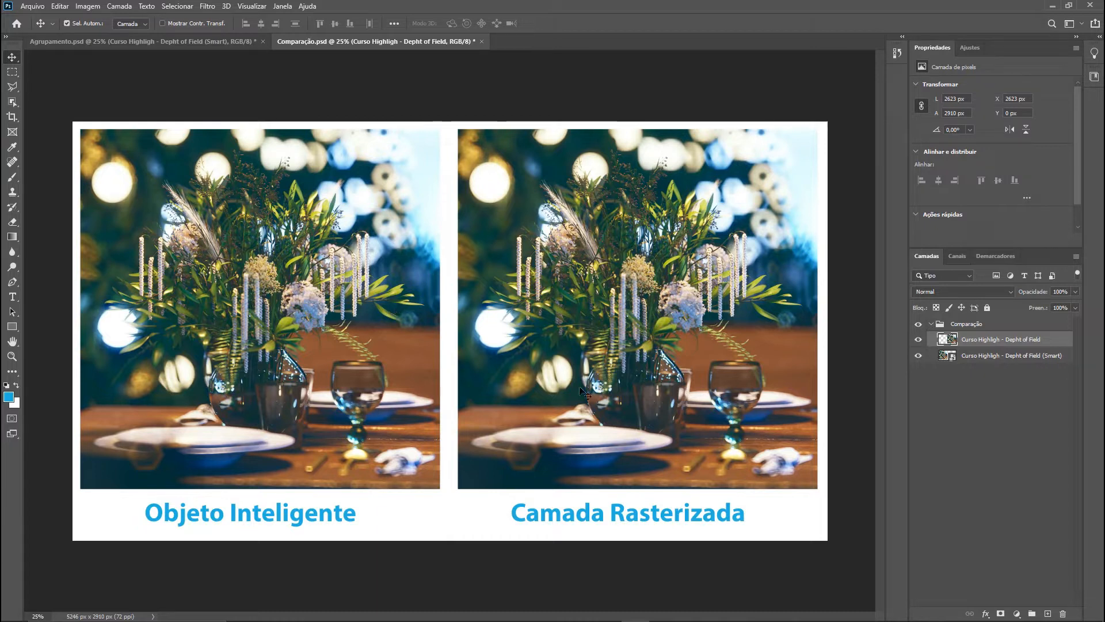
# - Scale the Comparação group down to about 10.66%, keeping it anchored in the canvas's lower-left corner
pyautogui.click(975, 326)
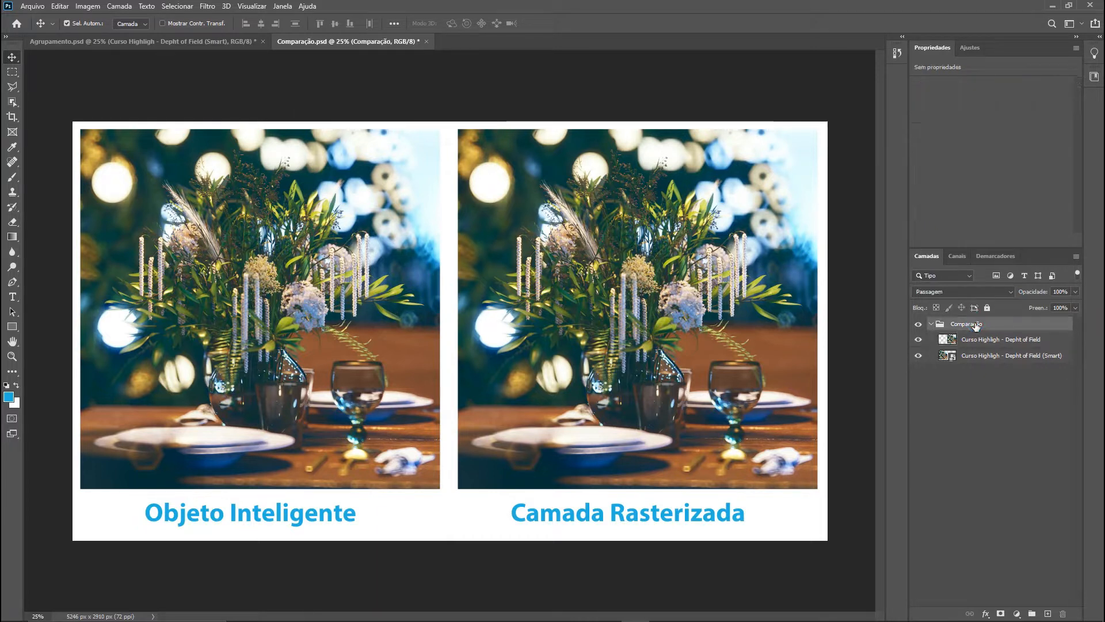
pyautogui.hotkey('ctrl', 't')
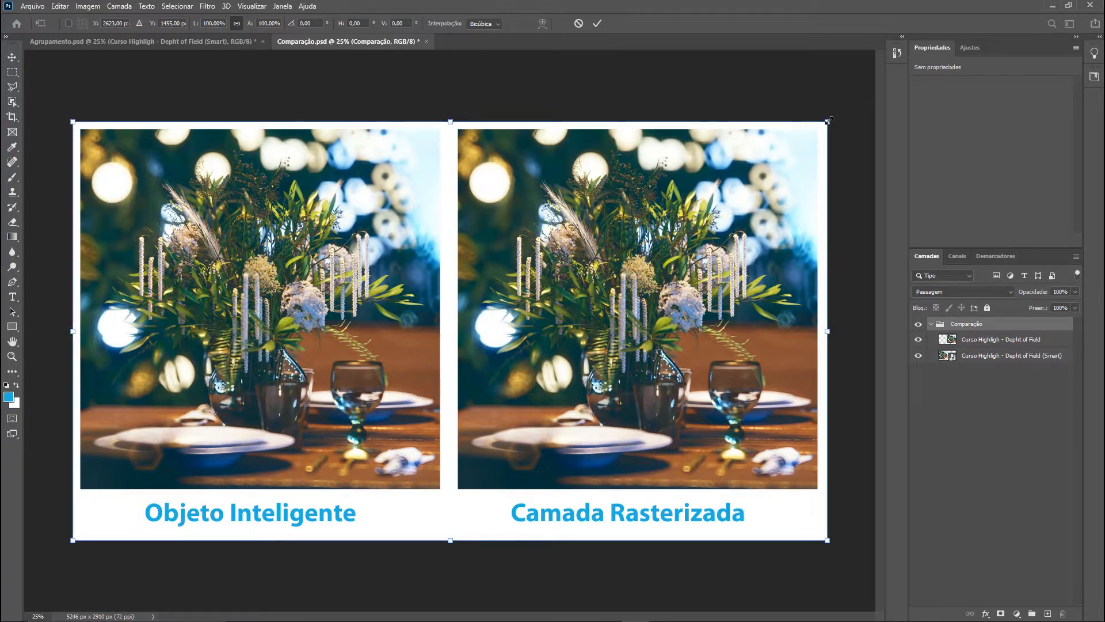
pyautogui.moveTo(828, 121); pyautogui.dragTo(156, 498)
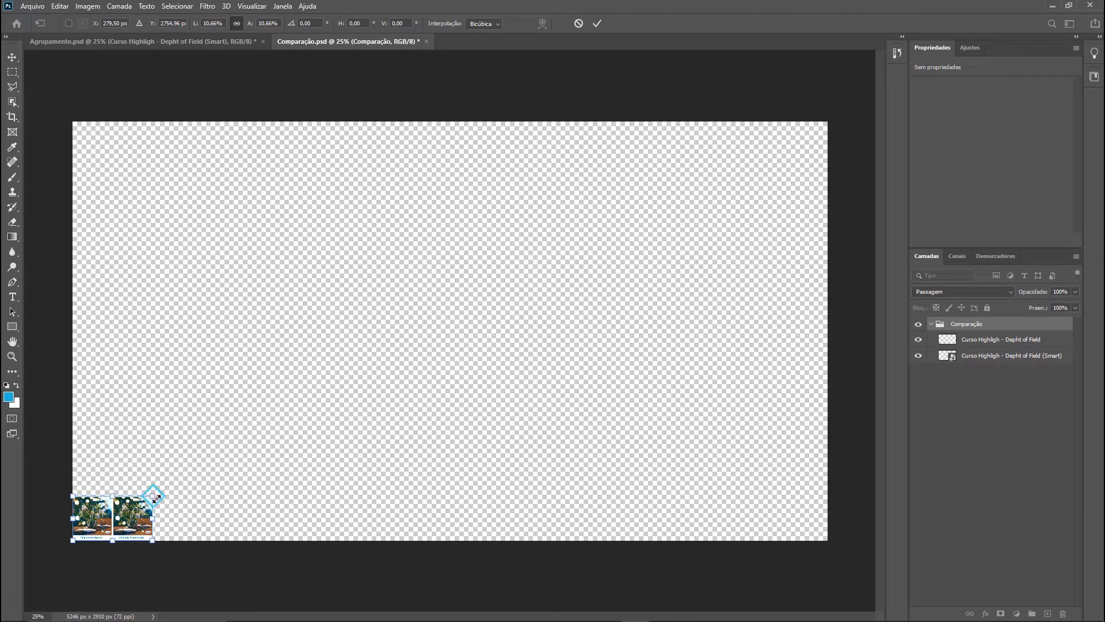
pyautogui.press('Return')
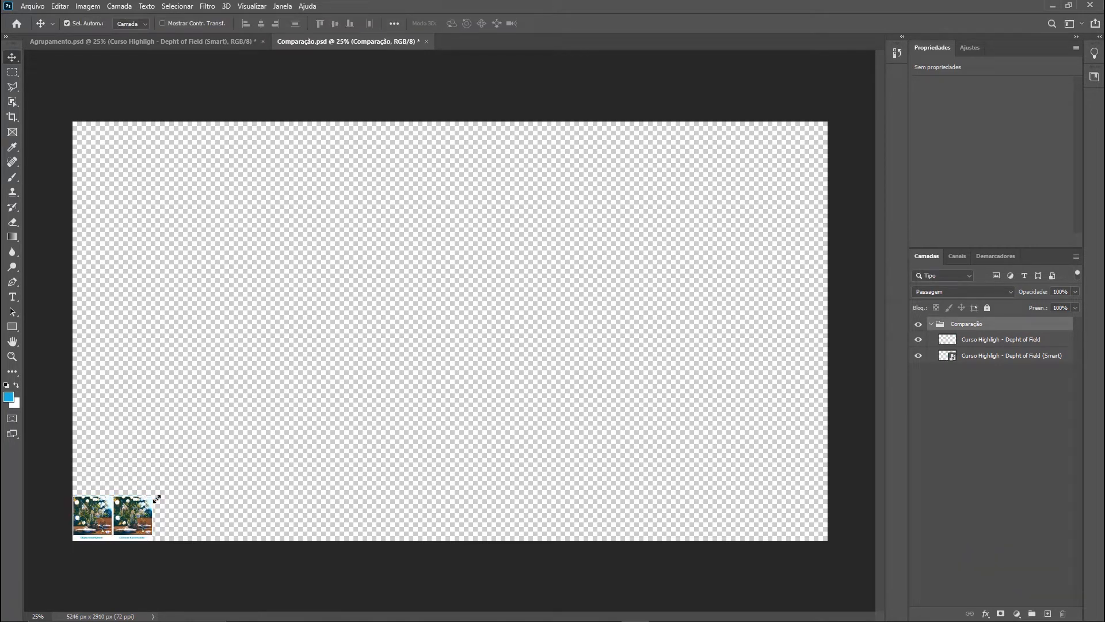
# - Scale the Comparação group back up to about 939.74% so it fills the canvas again
pyautogui.press('ctrl')
pyautogui.hotkey('ctrl', 't')
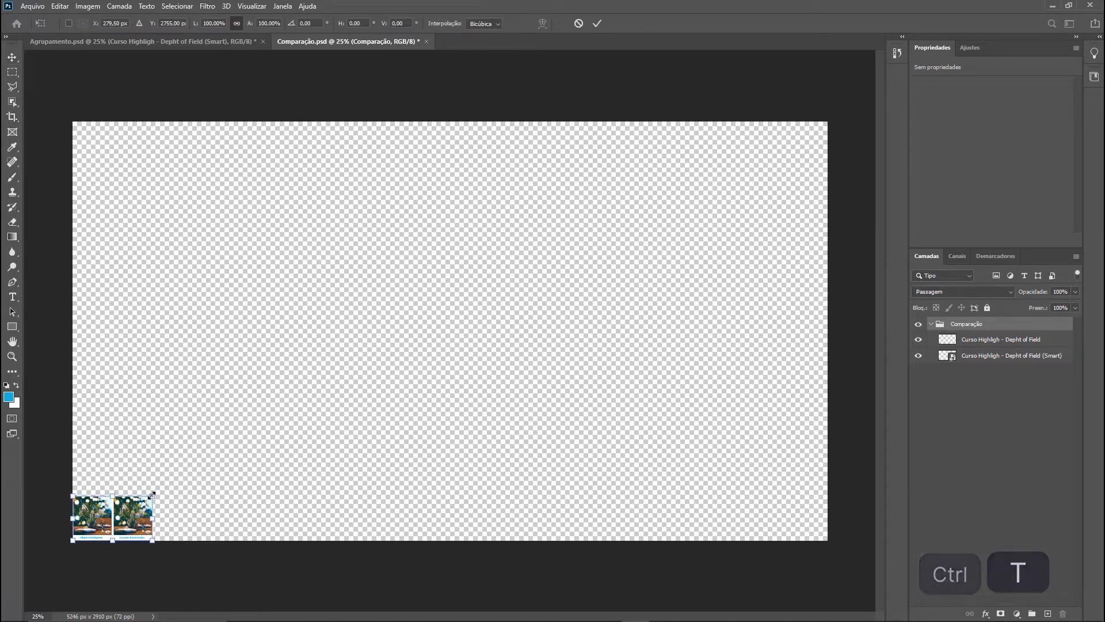
pyautogui.moveTo(151, 495); pyautogui.dragTo(828, 123)
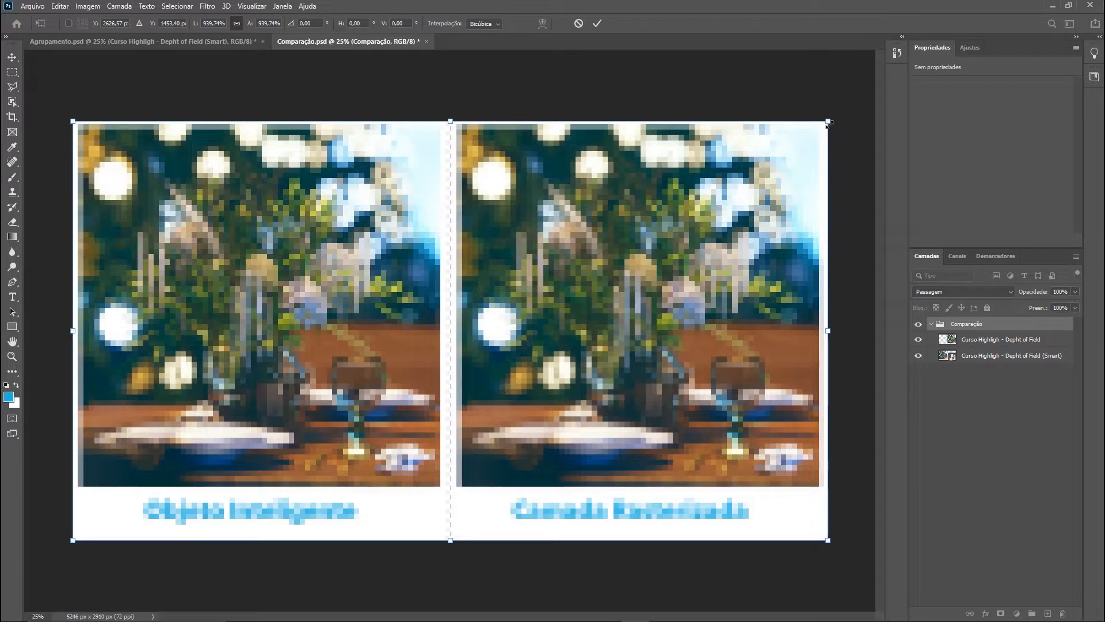
pyautogui.press('Return')
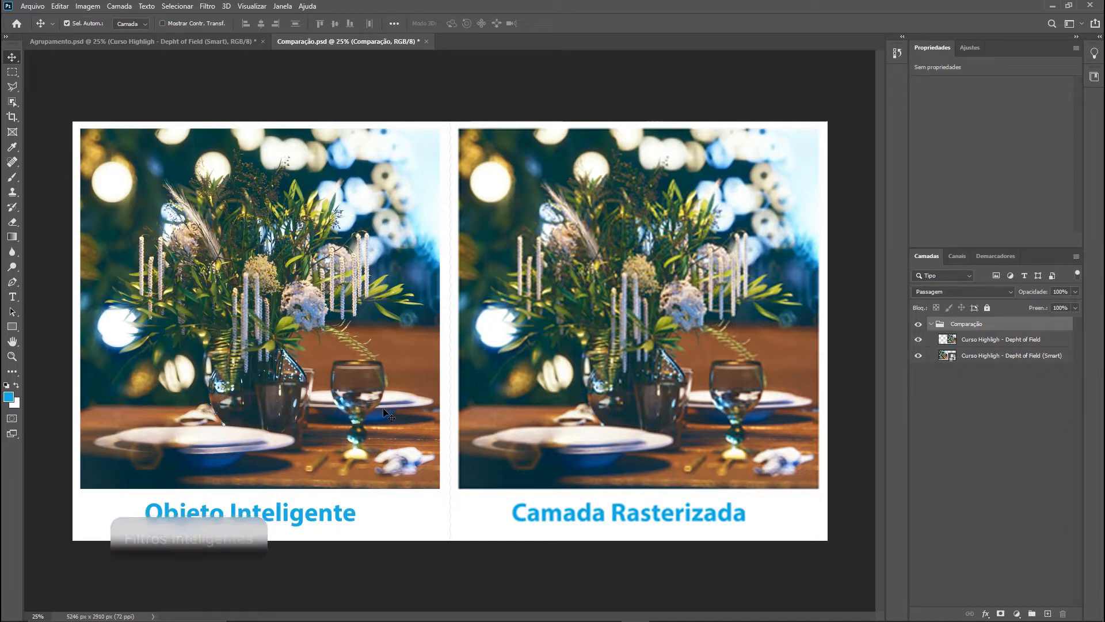
# - Apply an Exposição adjustment to the smart object layer with exposure about +0,58, offset about -0,0965 and gamma about 1,75
pyautogui.click(978, 356)
pyautogui.click(88, 6)
pyautogui.moveTo(107, 39)
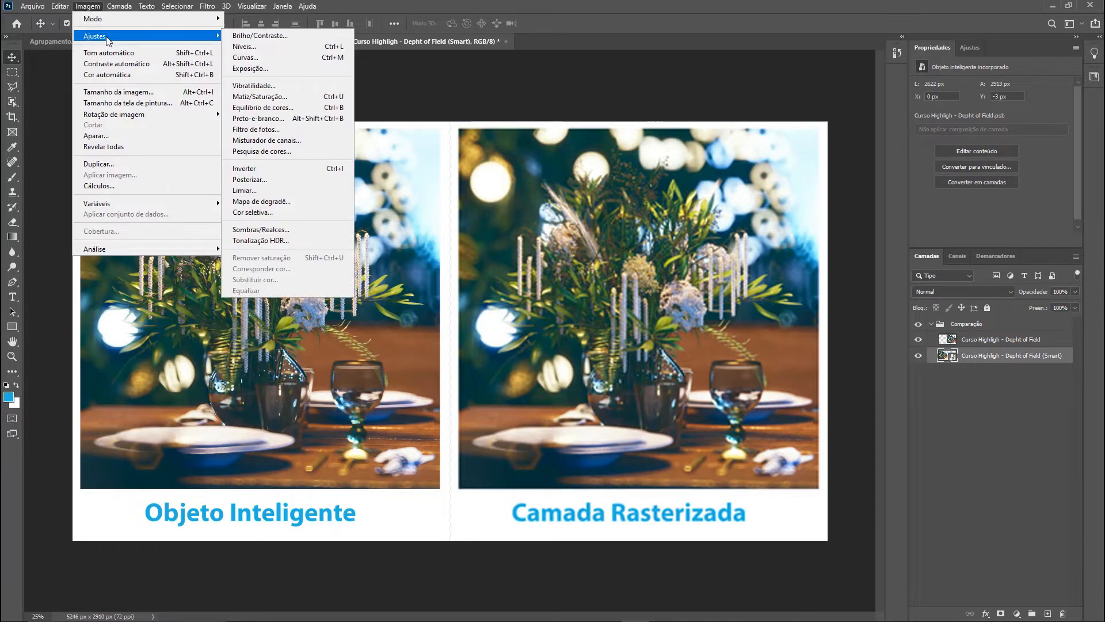
pyautogui.click(291, 68)
pyautogui.moveTo(546, 212); pyautogui.dragTo(530, 238)
pyautogui.moveTo(546, 263); pyautogui.dragTo(514, 263)
pyautogui.press('Return')
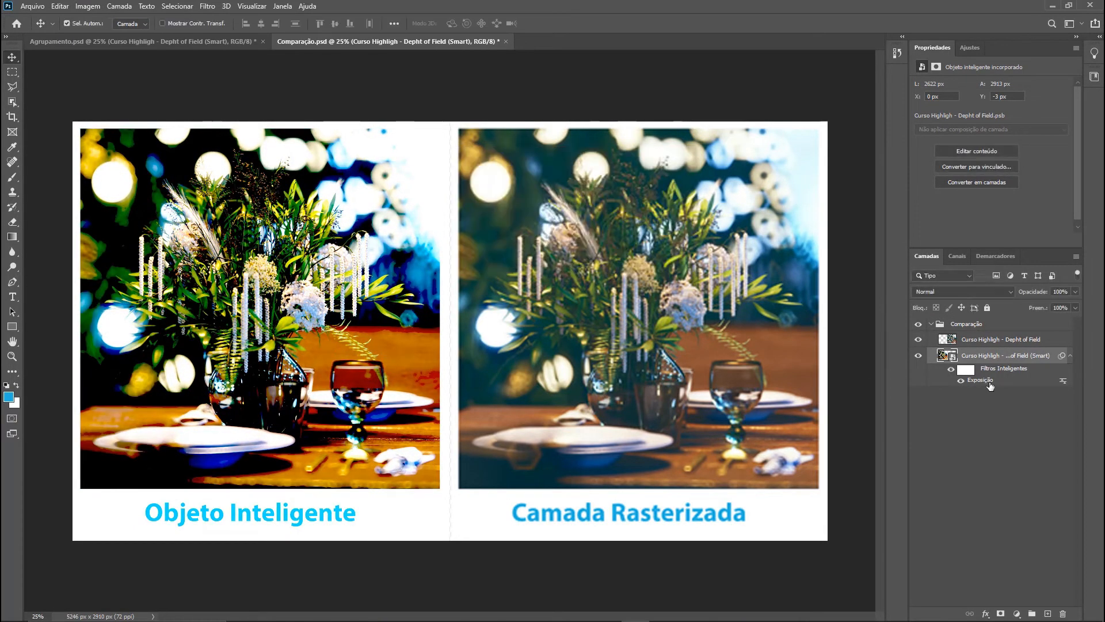
# - Apply a Gaussian Blur filter to the smart object layer with a radius large enough to blur the image clearly
pyautogui.click(207, 6)
pyautogui.moveTo(281, 138)
pyautogui.click(403, 203)
pyautogui.click(510, 311)
pyautogui.press('Return')
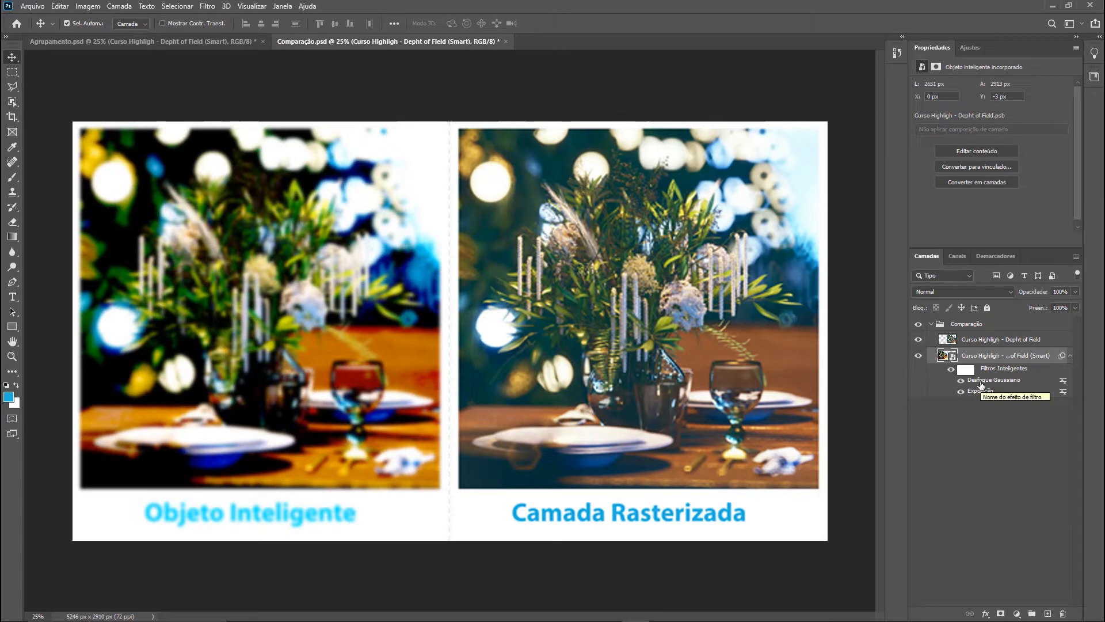
# - Toggle the Gaussian Blur smart filter's visibility and open the blending options of the Exposição filter
pyautogui.click(961, 380)
pyautogui.click(961, 379)
pyautogui.doubleClick(1063, 392)
pyautogui.click(530, 152)
pyautogui.click(533, 187)
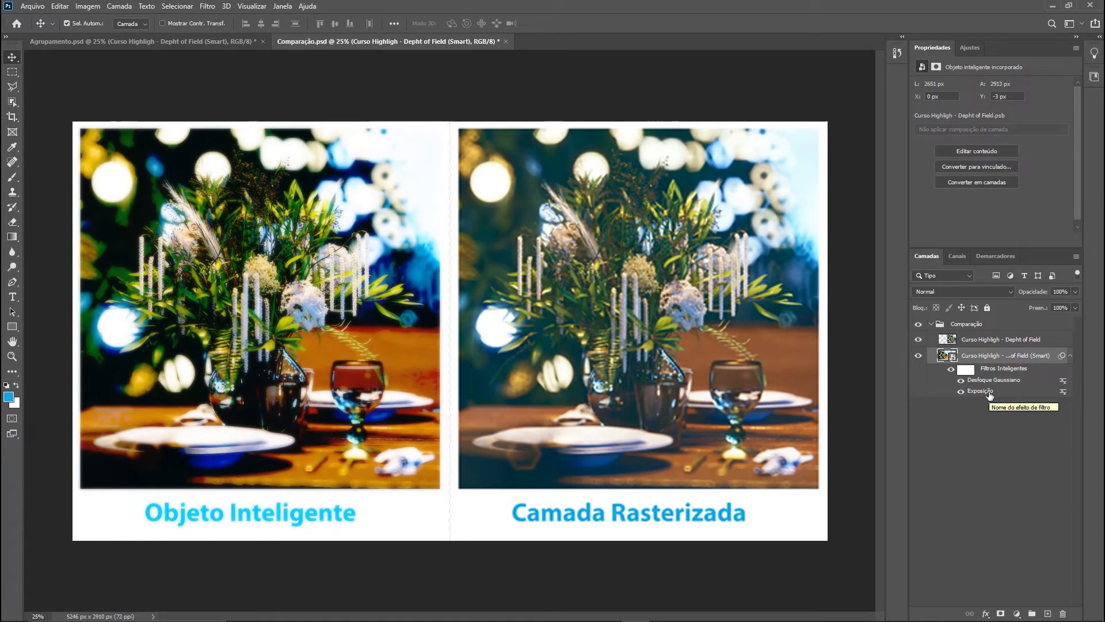
# - Set the offset of the Exposição smart filter to about -0,0368
pyautogui.doubleClick(985, 391)
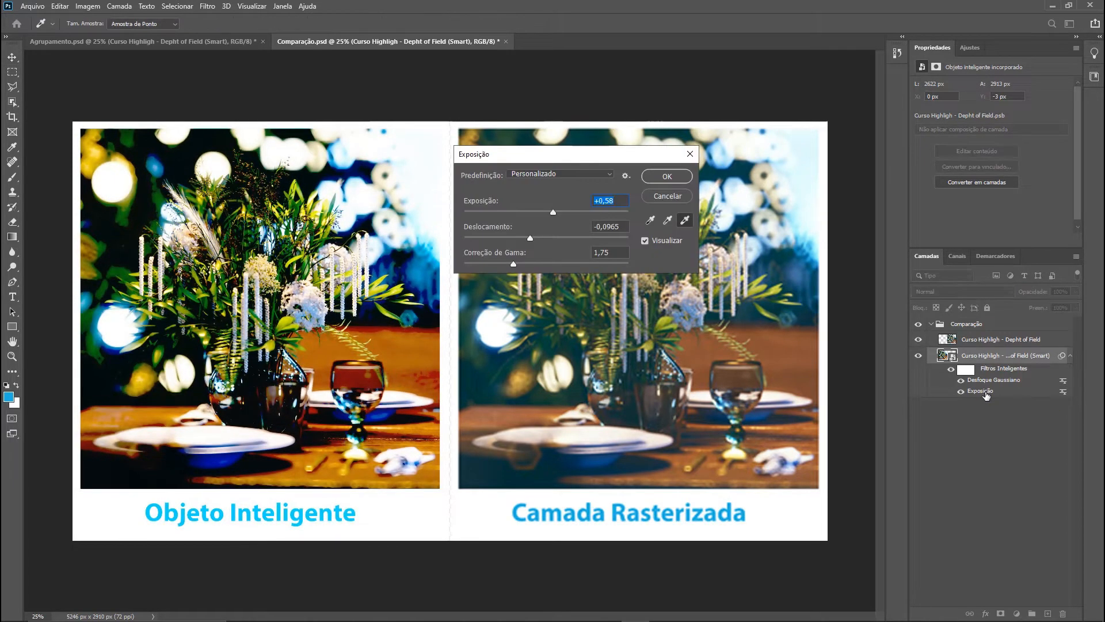
pyautogui.moveTo(529, 237); pyautogui.dragTo(540, 242)
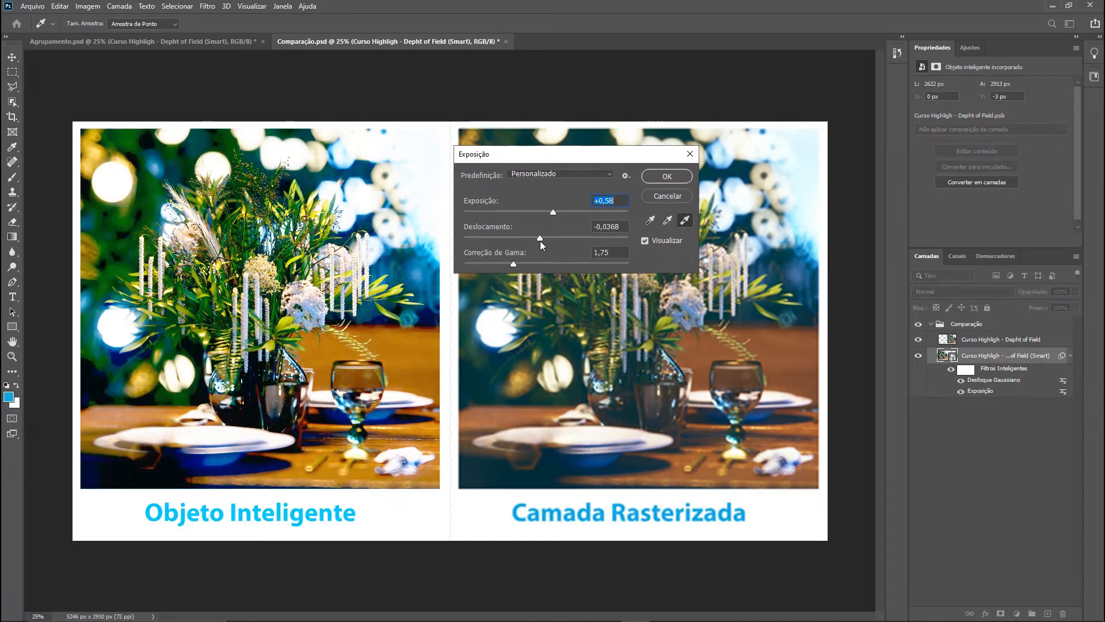
pyautogui.click(668, 177)
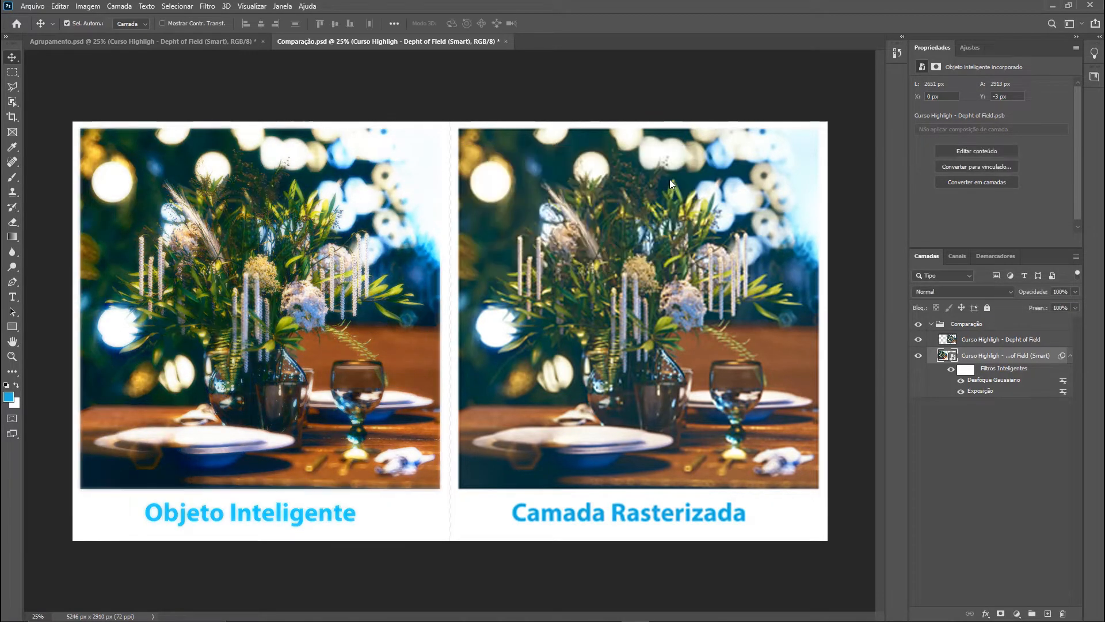
# - Set the radius of the Gaussian Blur smart filter to 5,2 pixels
pyautogui.doubleClick(1000, 382)
pyautogui.click(493, 309)
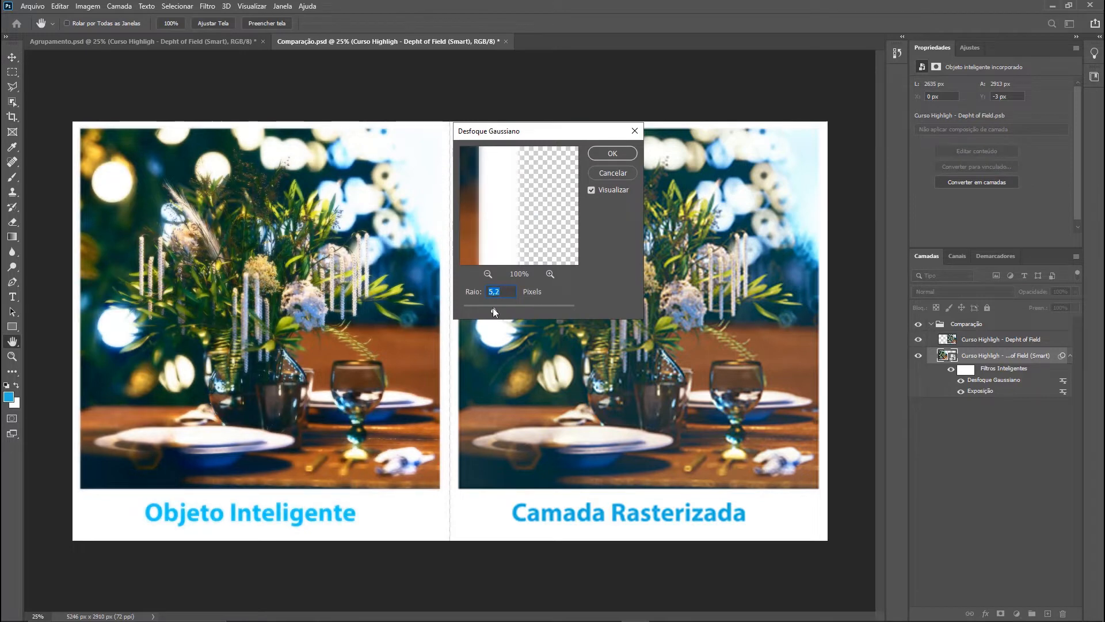
pyautogui.click(613, 154)
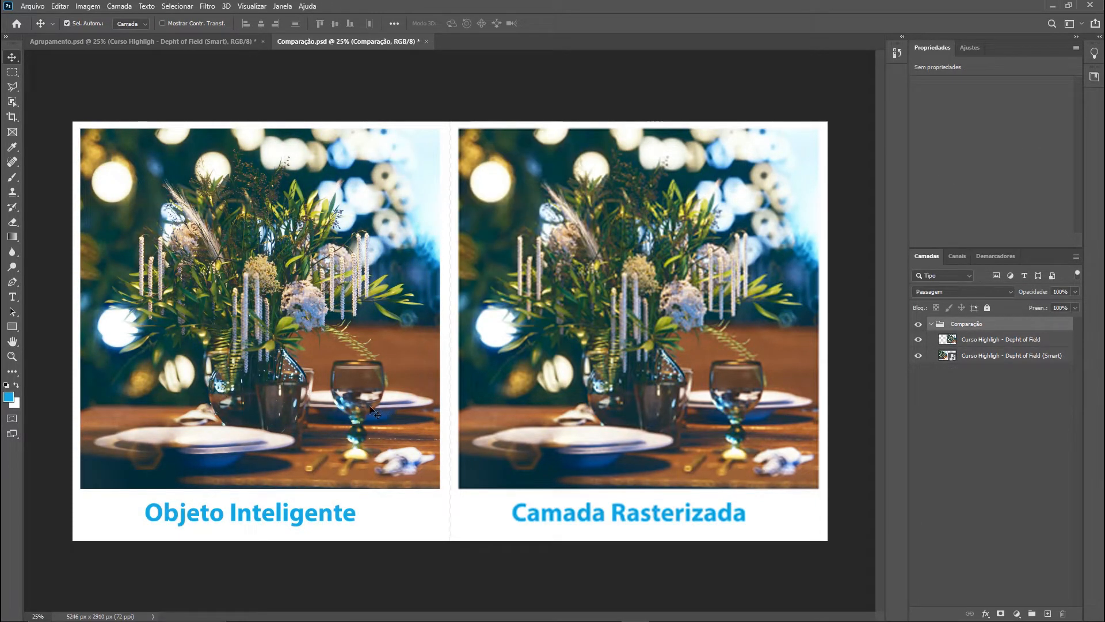
# - Add an Exposição smart filter to the smart object layer with exposure about +0,58, offset about -0,0965 and gamma about 1,75
pyautogui.click(979, 357)
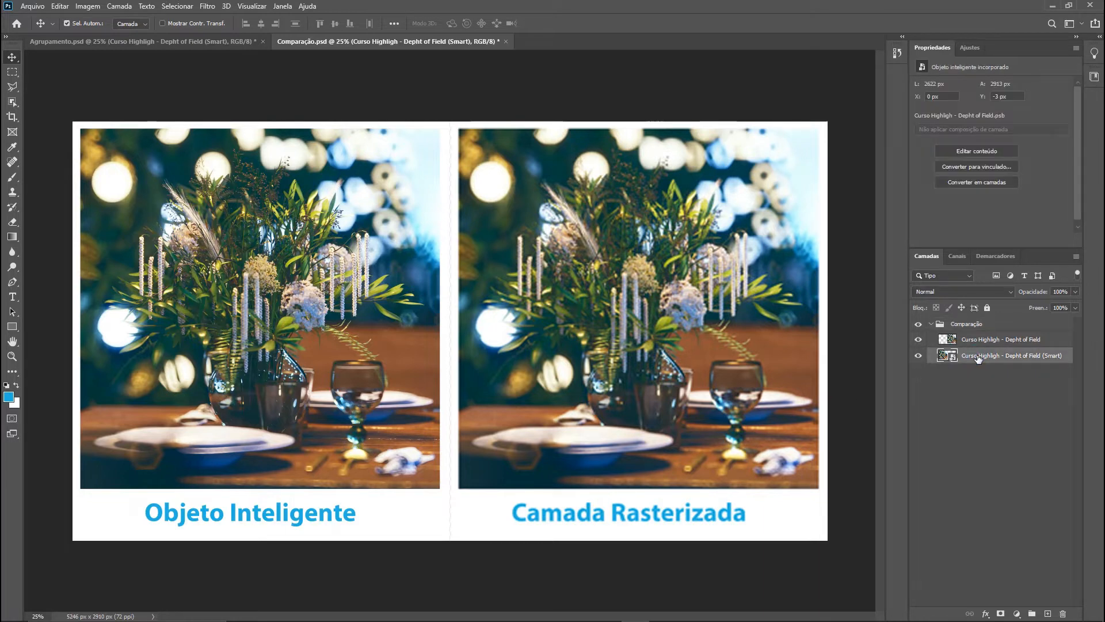
pyautogui.click(89, 8)
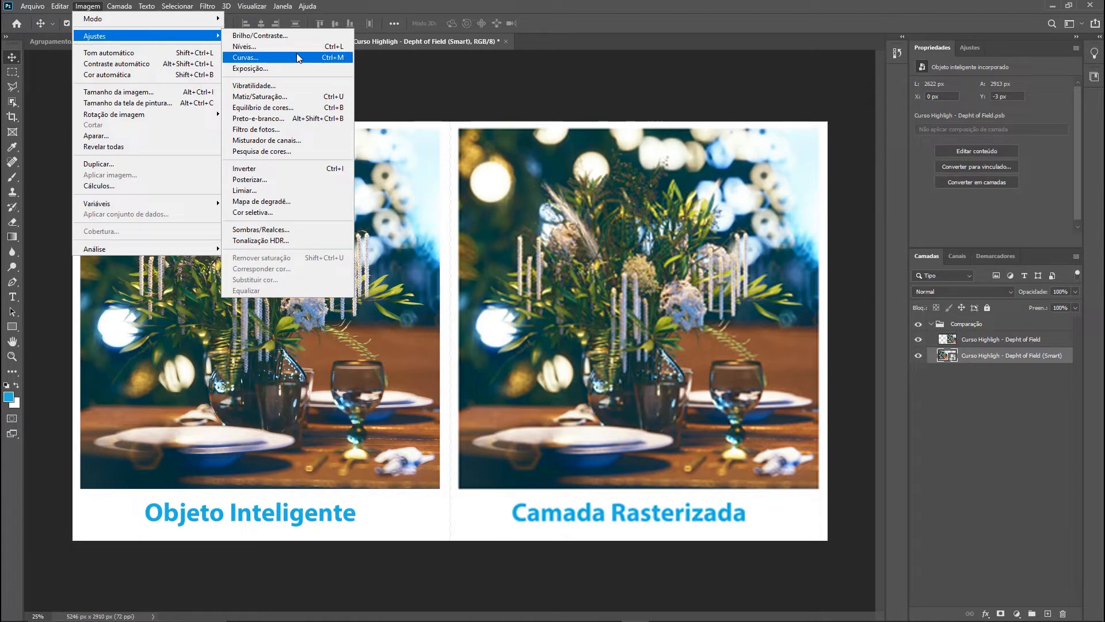
pyautogui.click(290, 67)
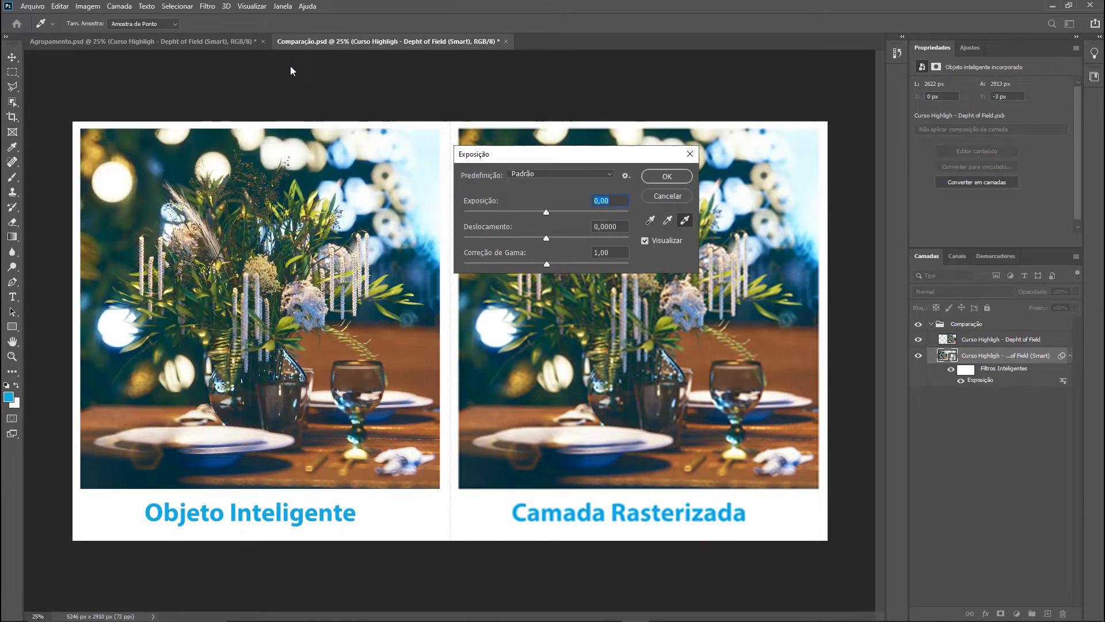
pyautogui.moveTo(547, 211); pyautogui.dragTo(514, 262)
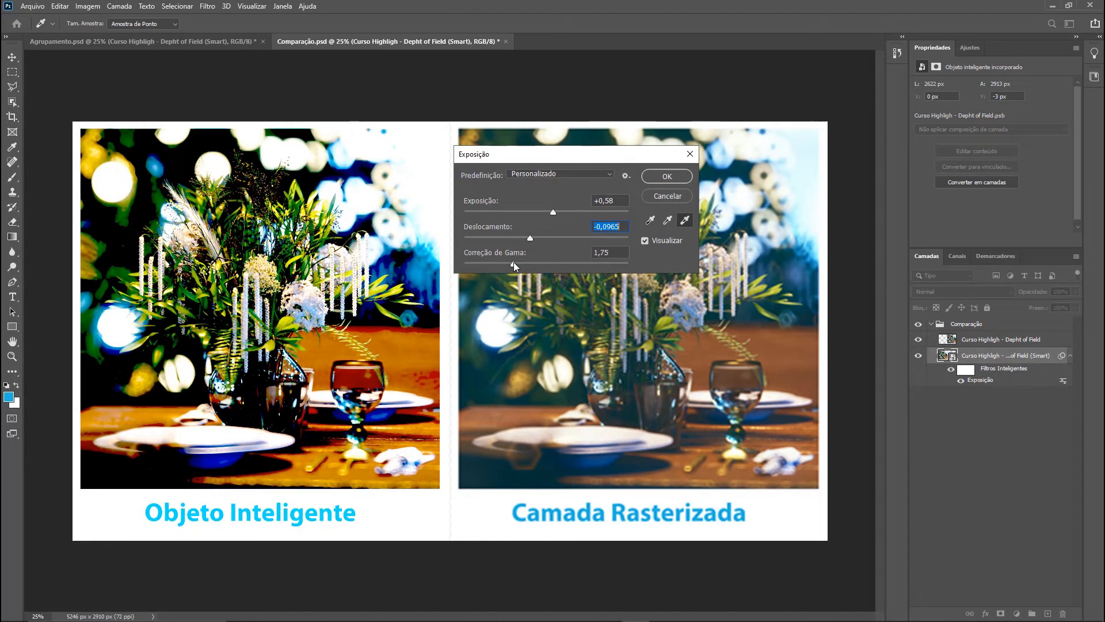
pyautogui.click(672, 178)
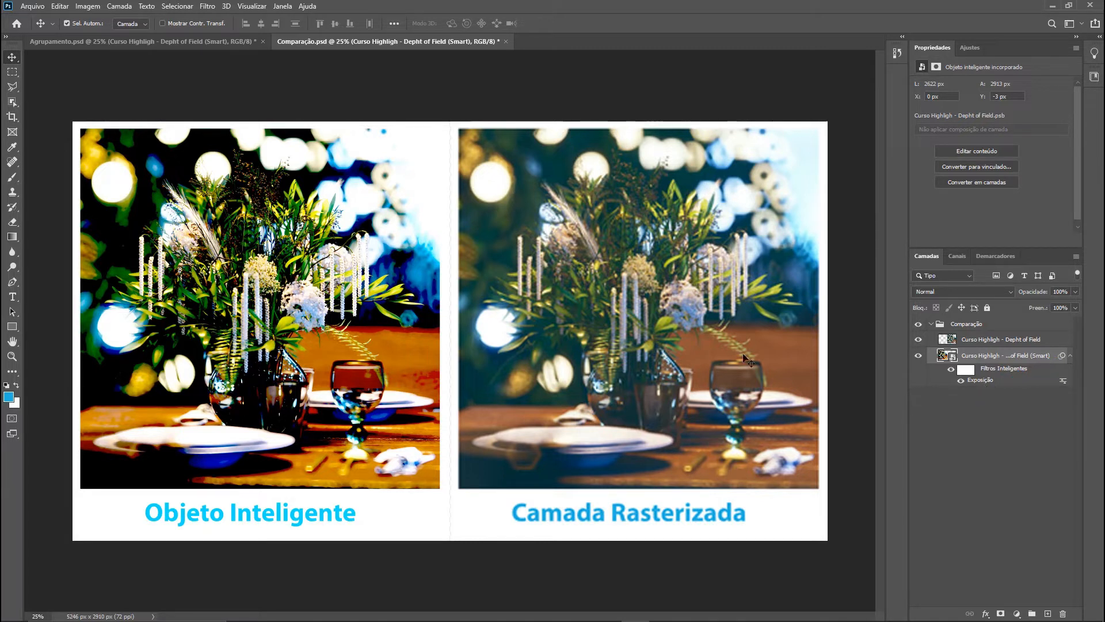
# - Add a Gaussian Blur smart filter to the same layer, raising its radius until the image is clearly blurred
pyautogui.click(207, 6)
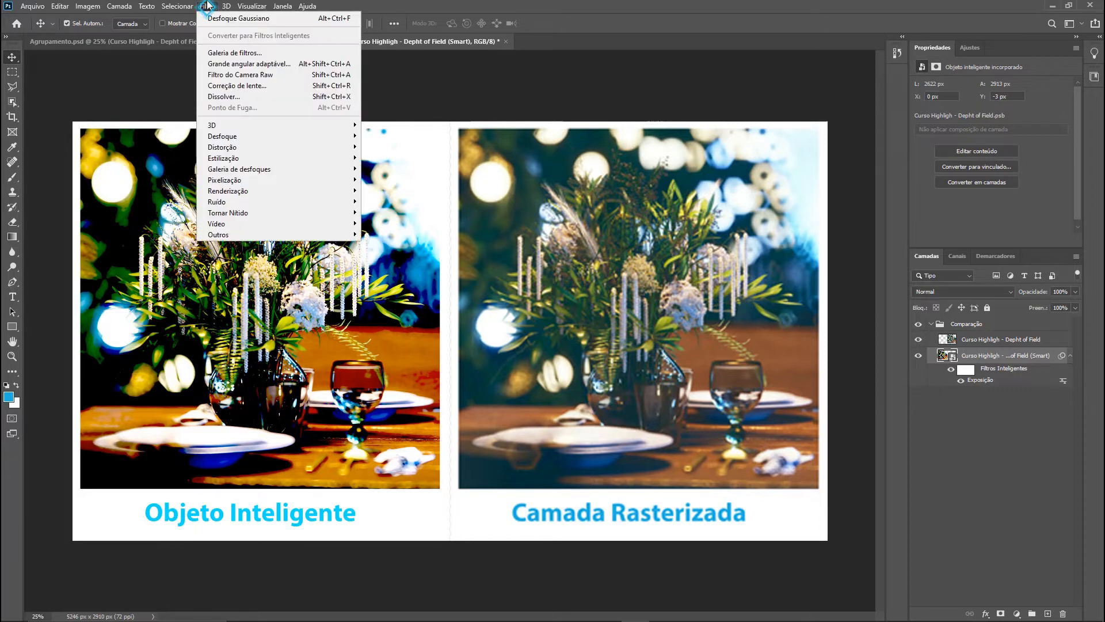
pyautogui.moveTo(288, 138)
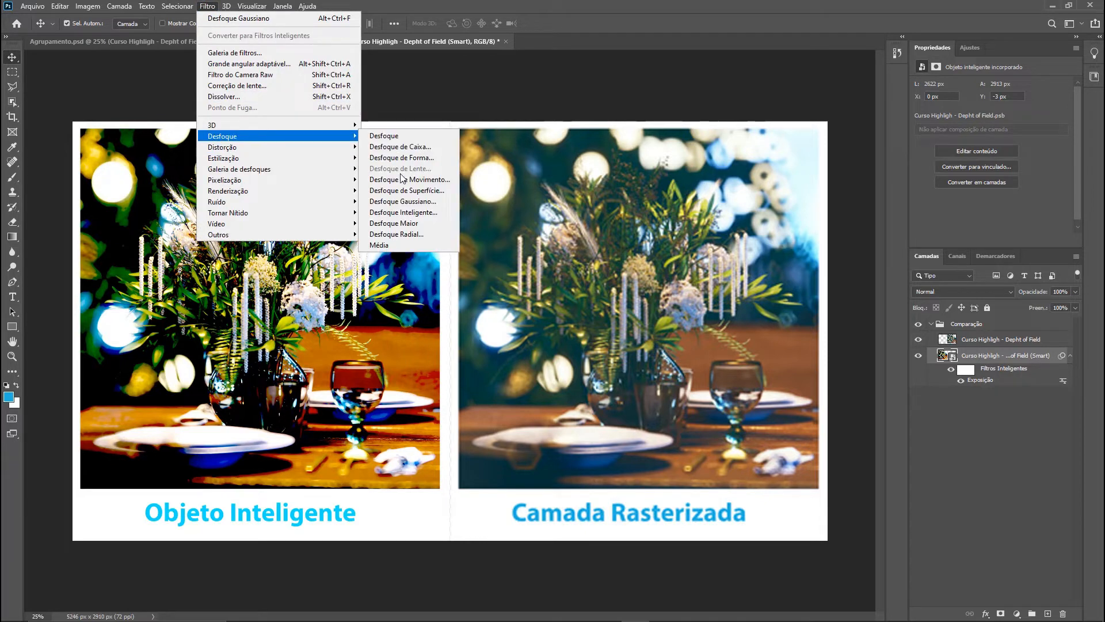
pyautogui.click(398, 201)
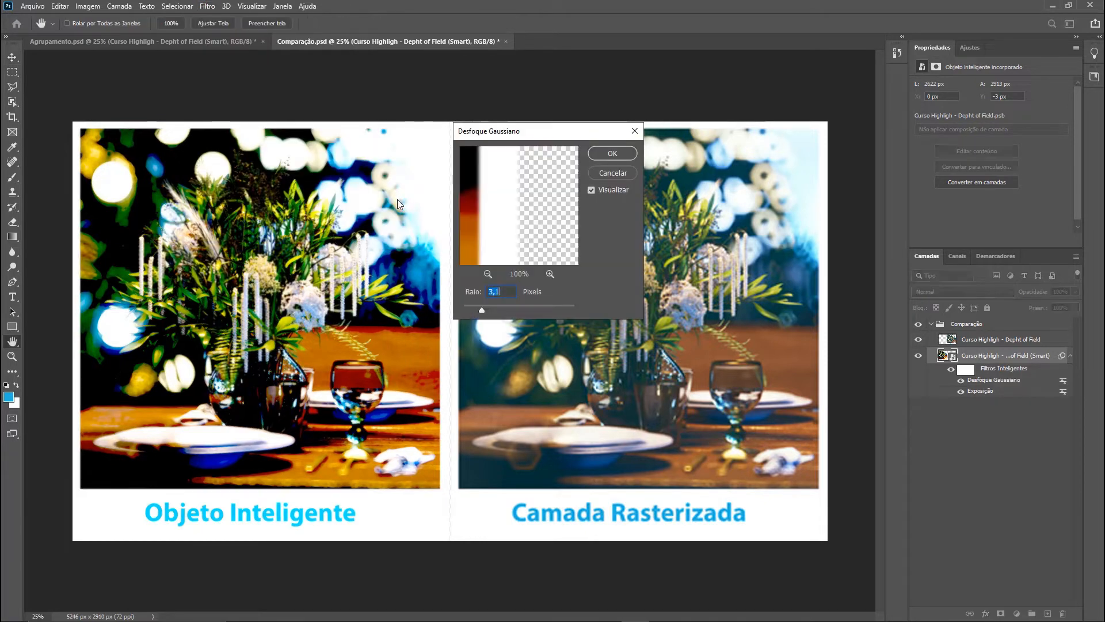
pyautogui.click(509, 306)
pyautogui.click(612, 154)
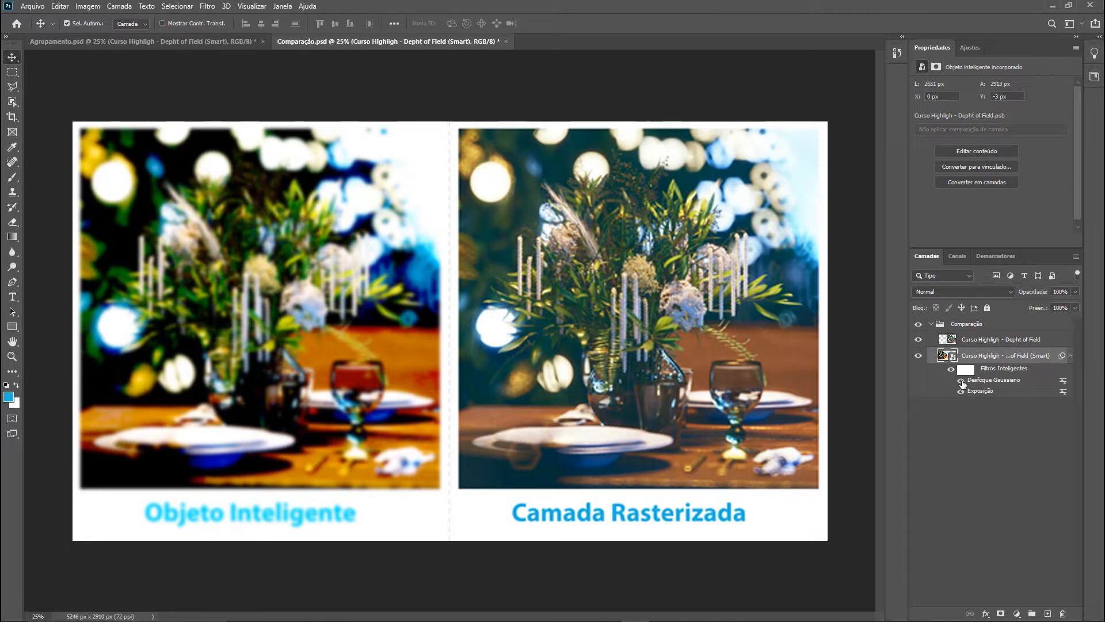
# - Hide and show the Gaussian Blur and Exposição smart filters one at a time to compare their effects
pyautogui.click(961, 381)
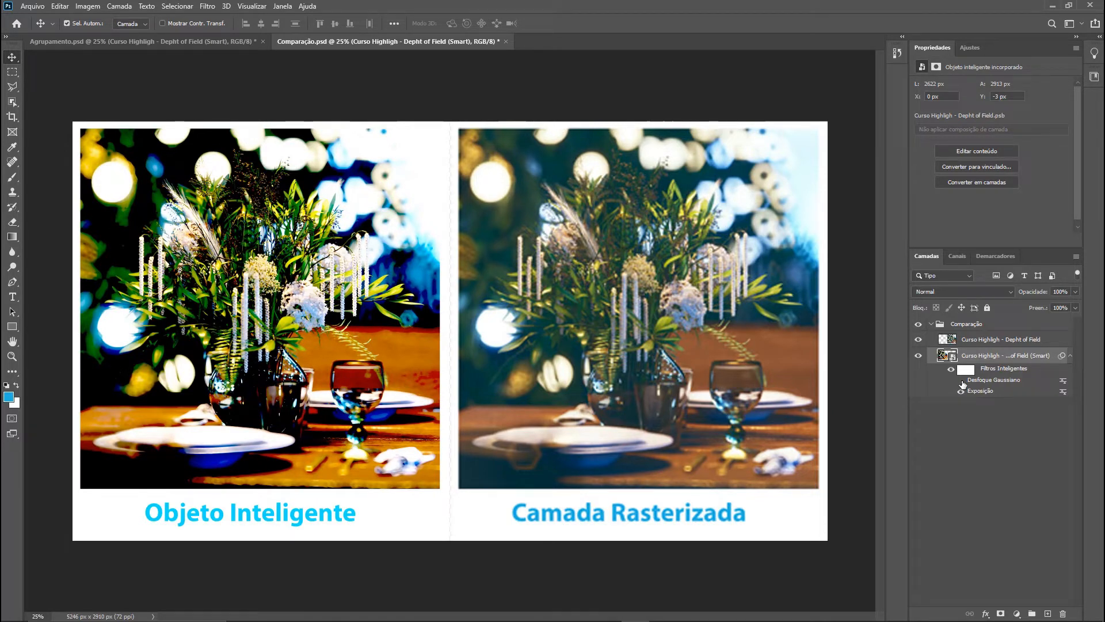
pyautogui.click(962, 381)
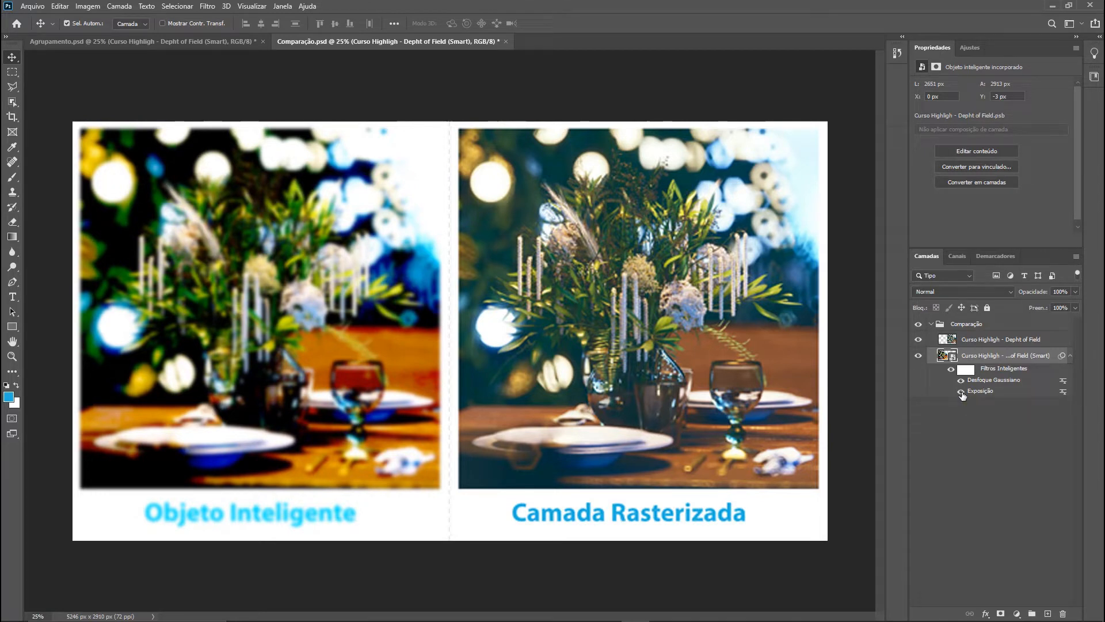
pyautogui.click(961, 392)
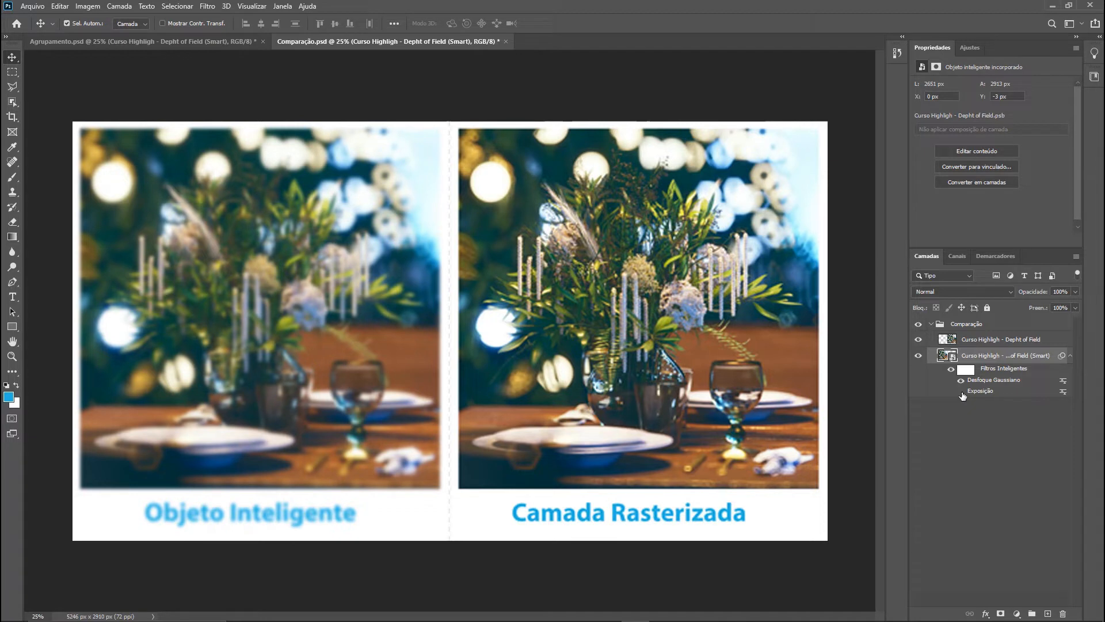
pyautogui.click(961, 393)
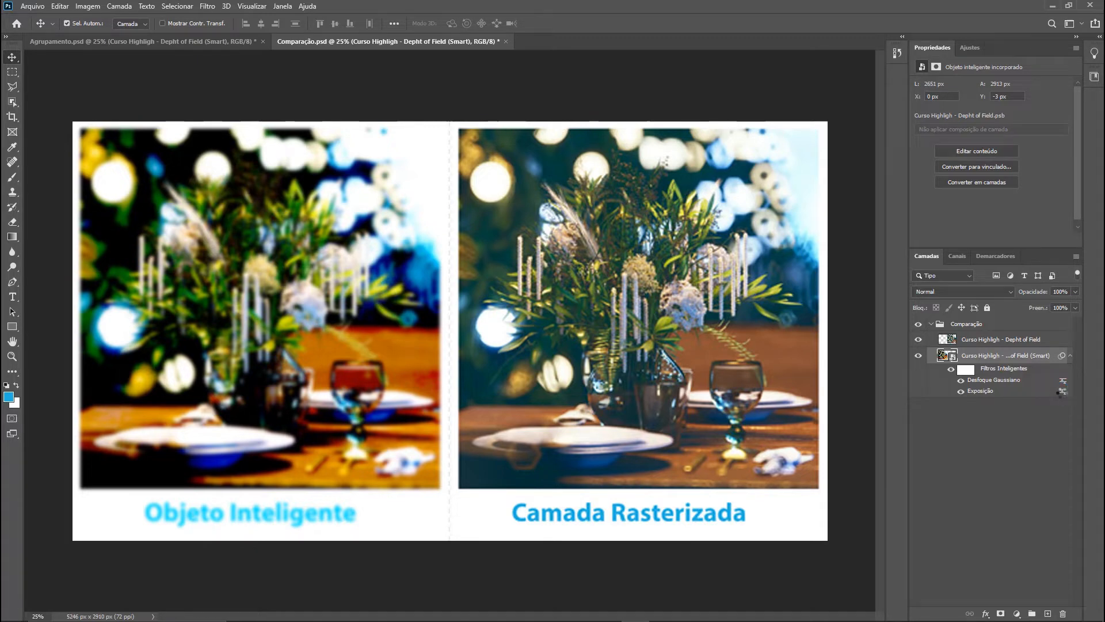
# - Try the Divisão blend mode for the Exposição smart filter, restore Normal and lower the filter's opacity to 78%
pyautogui.doubleClick(1062, 392)
pyautogui.moveTo(573, 132); pyautogui.dragTo(622, 139)
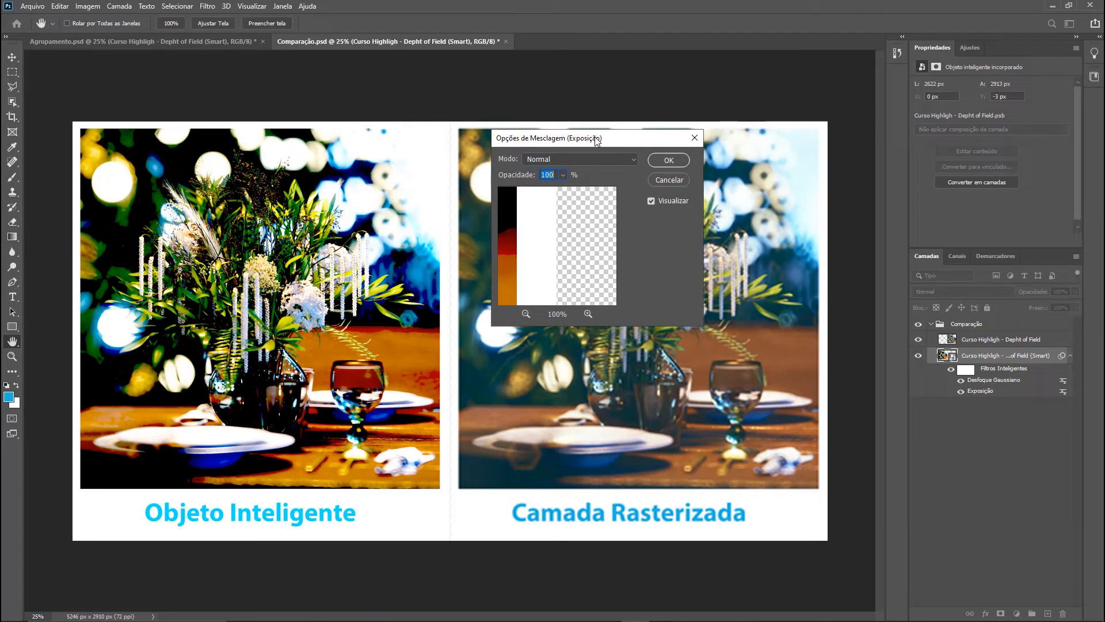
pyautogui.click(550, 160)
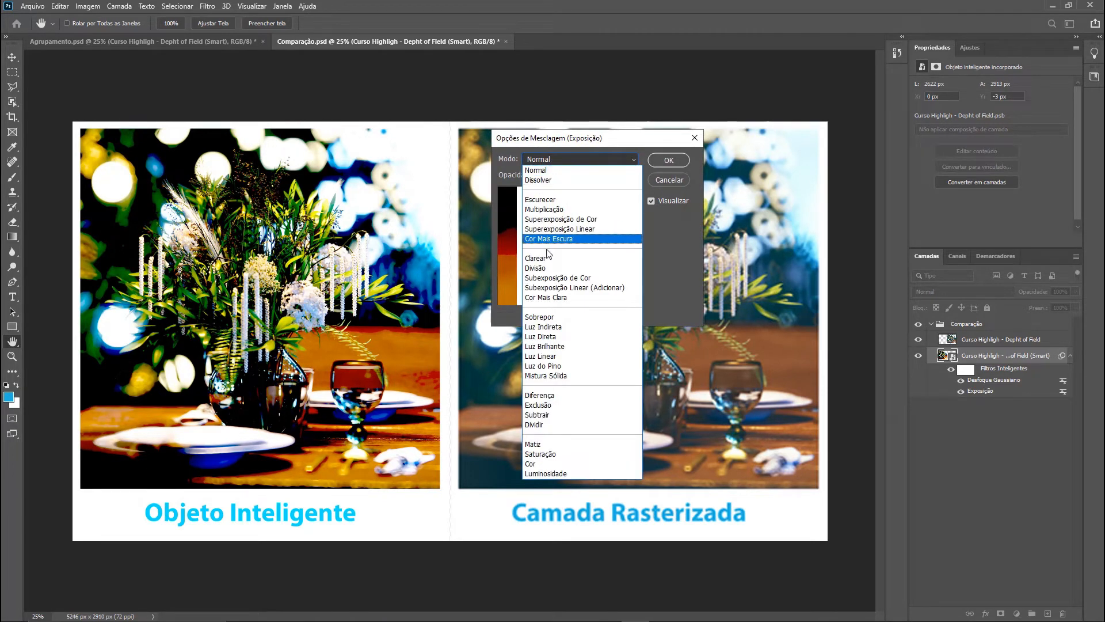
pyautogui.click(541, 268)
pyautogui.click(580, 157)
pyautogui.click(578, 170)
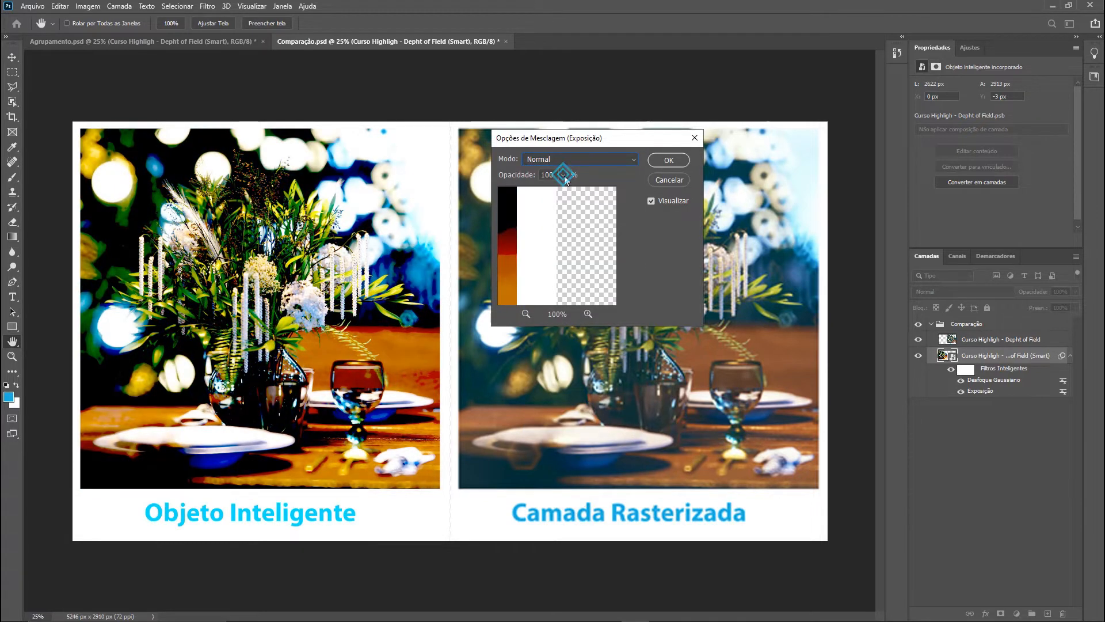
pyautogui.click(564, 175)
pyautogui.click(533, 186)
pyautogui.moveTo(540, 190); pyautogui.dragTo(551, 191)
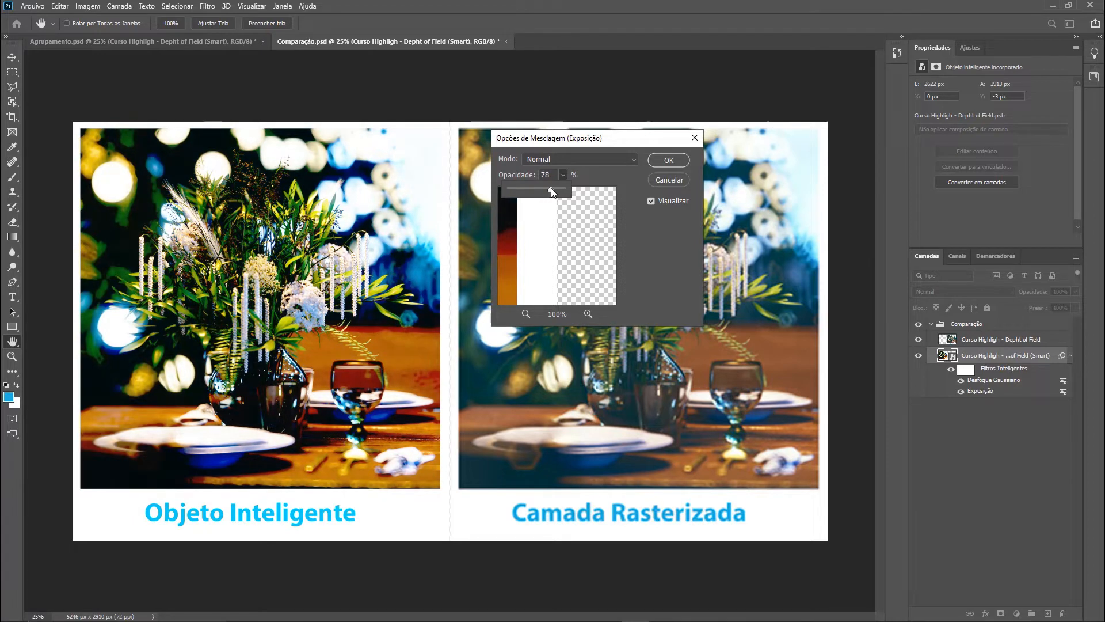
pyautogui.click(667, 161)
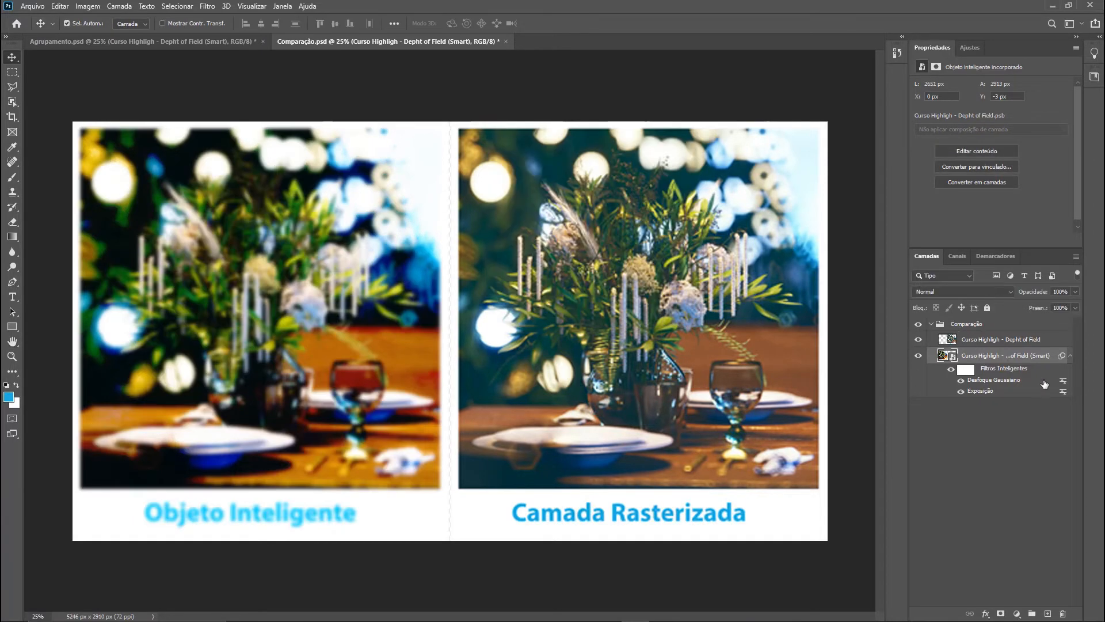
# - Set the Gaussian Blur smart filter's blending opacity to 50%, keeping its blend mode at Normal
pyautogui.doubleClick(1064, 381)
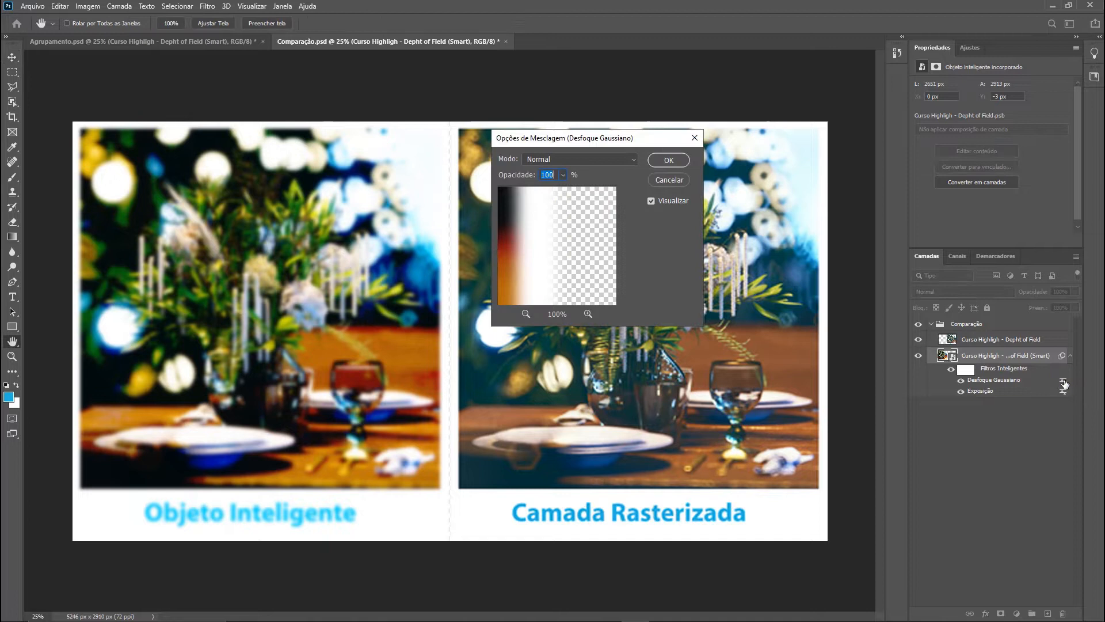
pyautogui.click(570, 160)
pyautogui.click(572, 156)
pyautogui.press('Tab')
pyautogui.write('50')
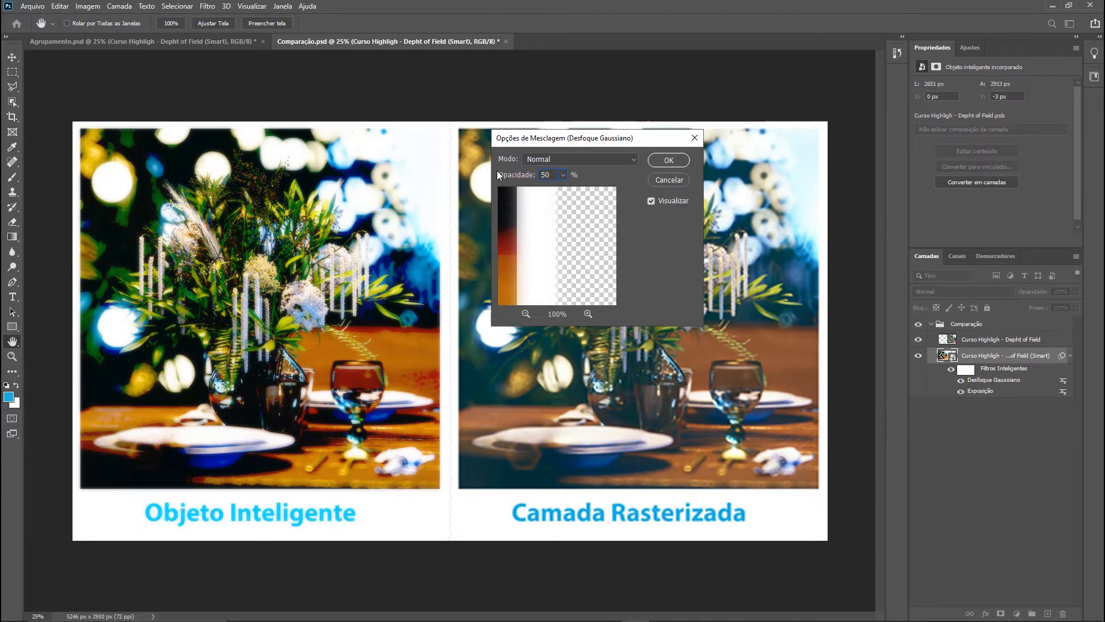
pyautogui.press('Return')
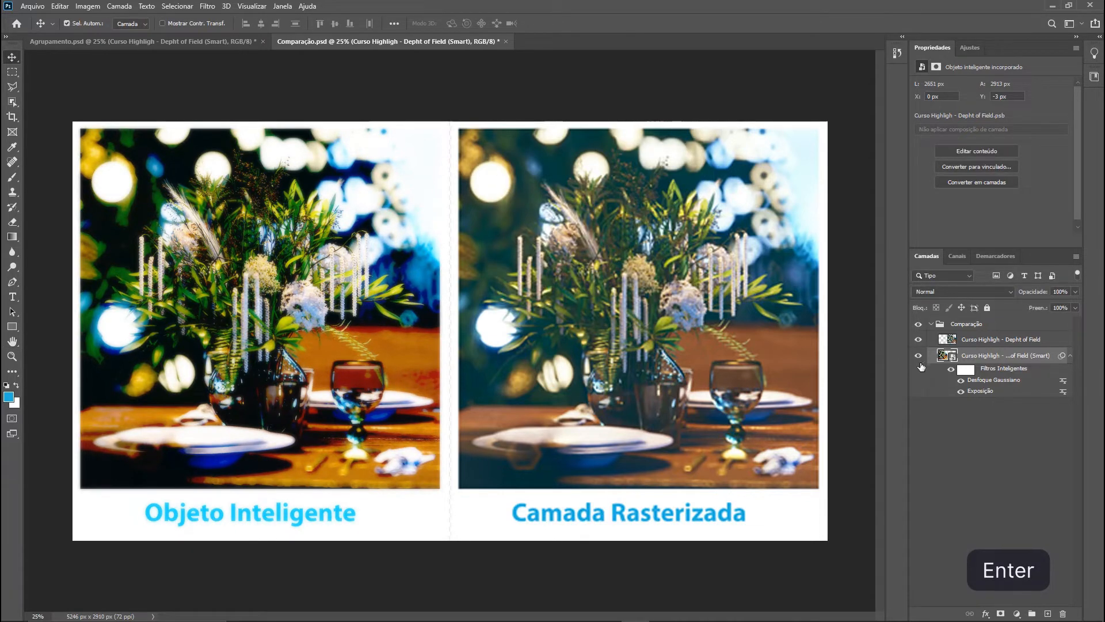
# - Edit the Exposição smart filter, setting the offset to about -0,0263 and the gamma correction to about 0,84
pyautogui.doubleClick(981, 390)
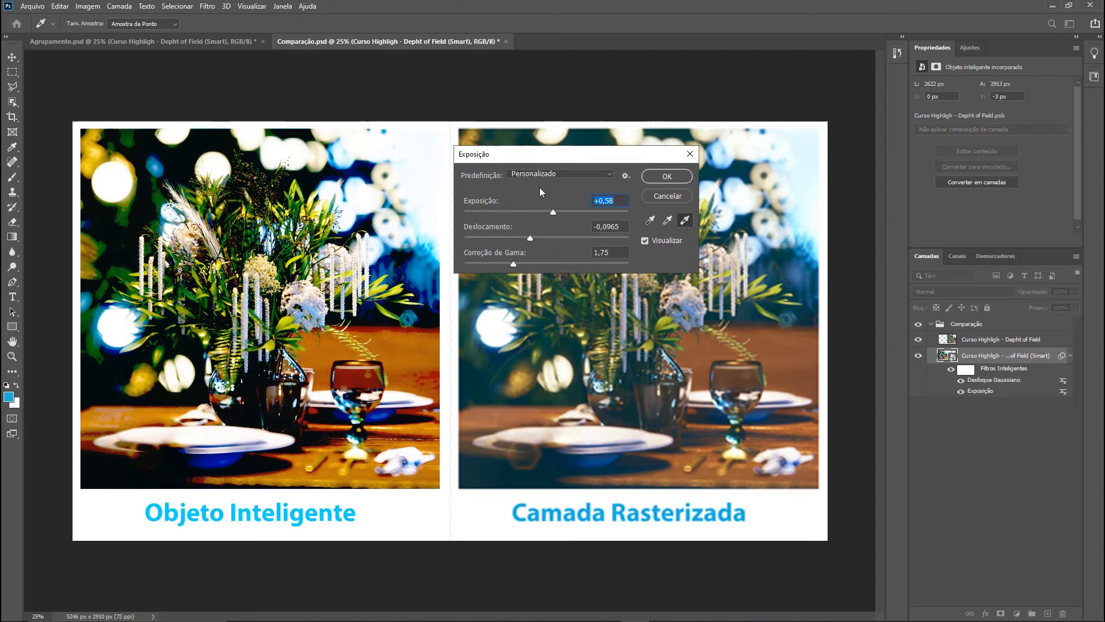
pyautogui.moveTo(531, 241); pyautogui.dragTo(555, 264)
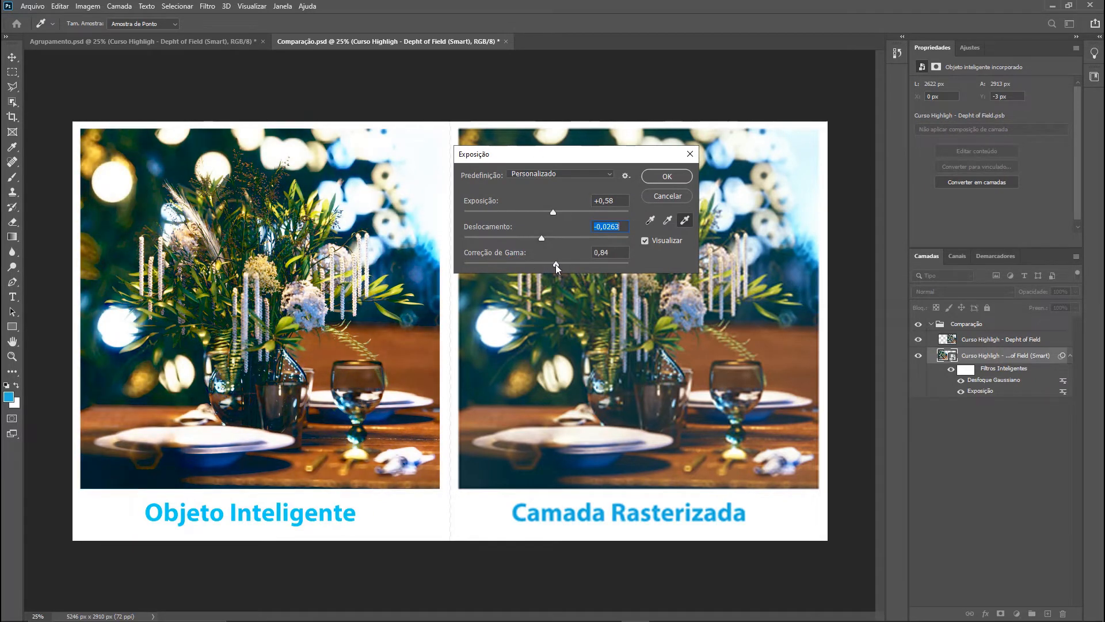
pyautogui.click(668, 177)
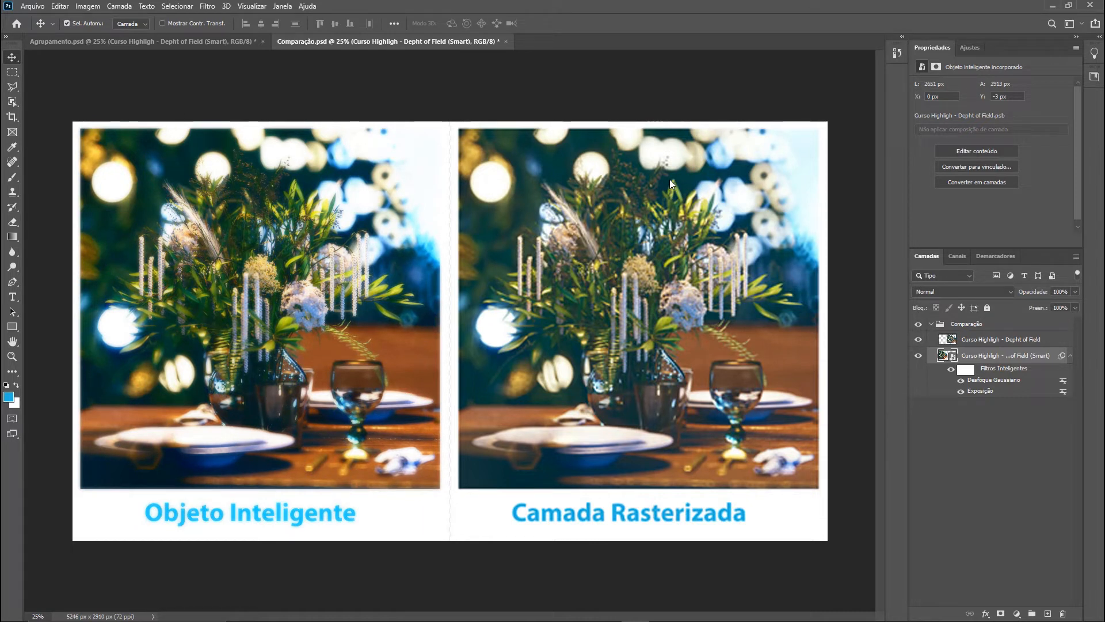
# - Reduce the Gaussian Blur smart filter's radius to 3,7 pixels and move the filter below Exposição in the filter stack
pyautogui.doubleClick(1000, 381)
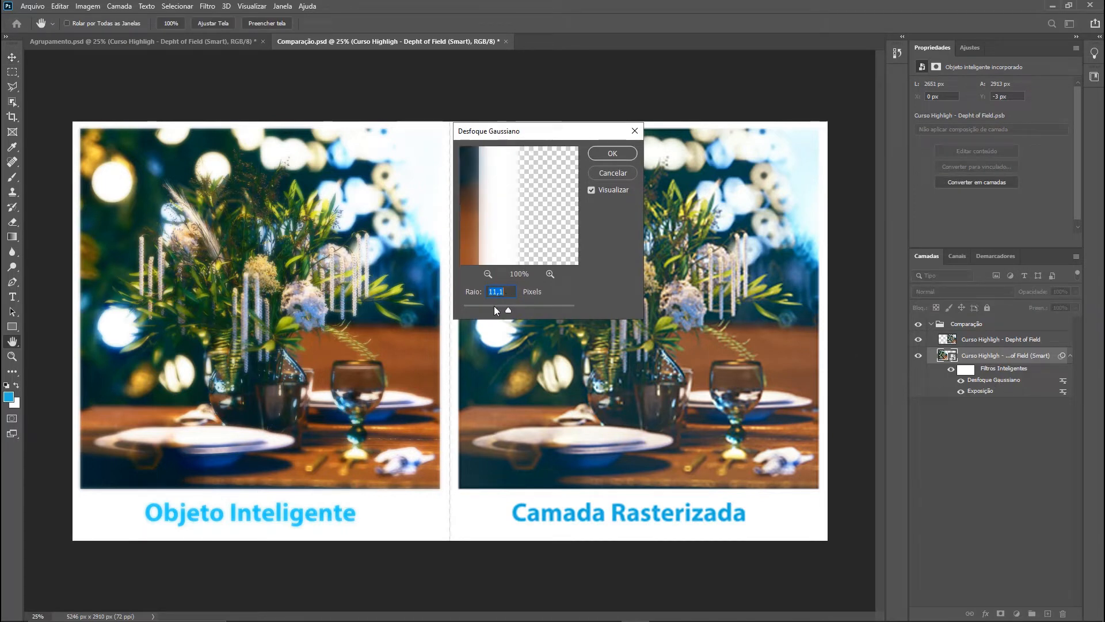
pyautogui.click(495, 308)
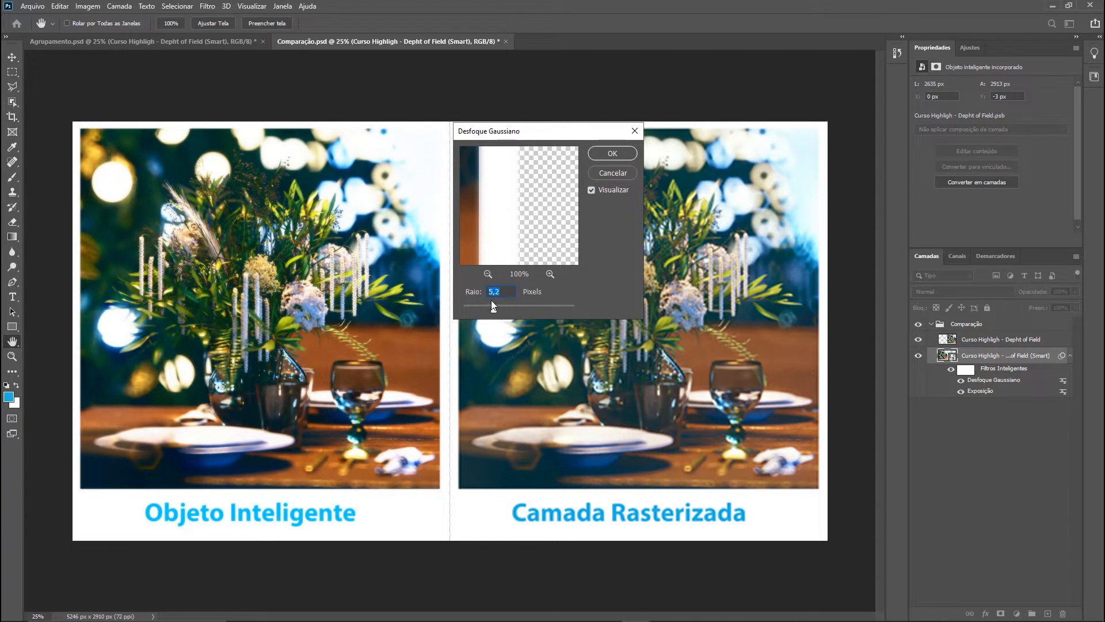
pyautogui.moveTo(475, 217); pyautogui.dragTo(624, 220)
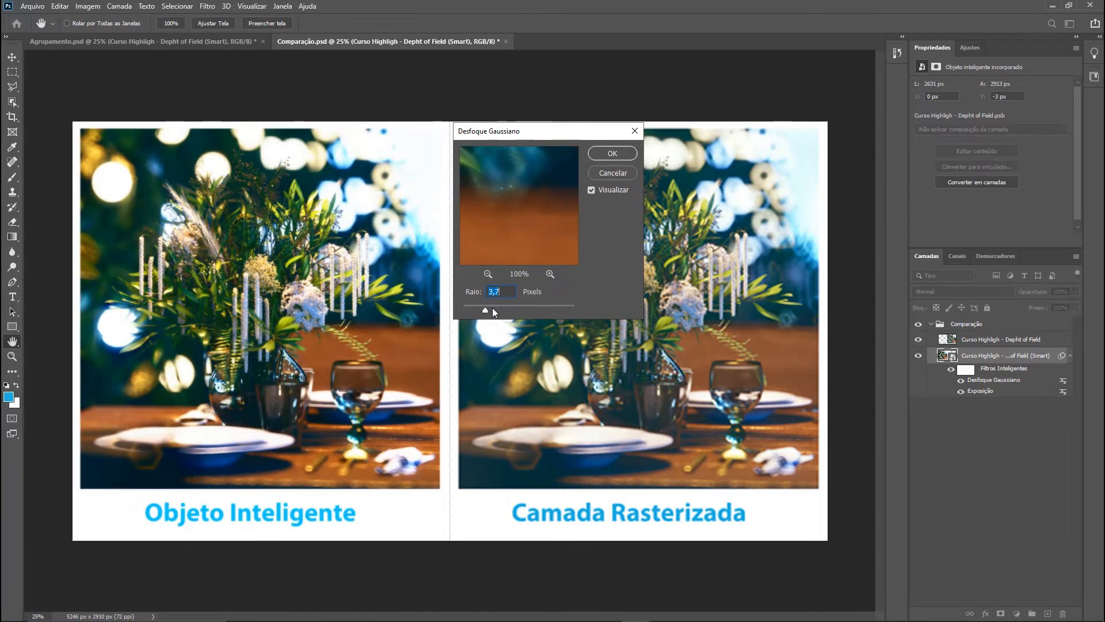
pyautogui.click(613, 152)
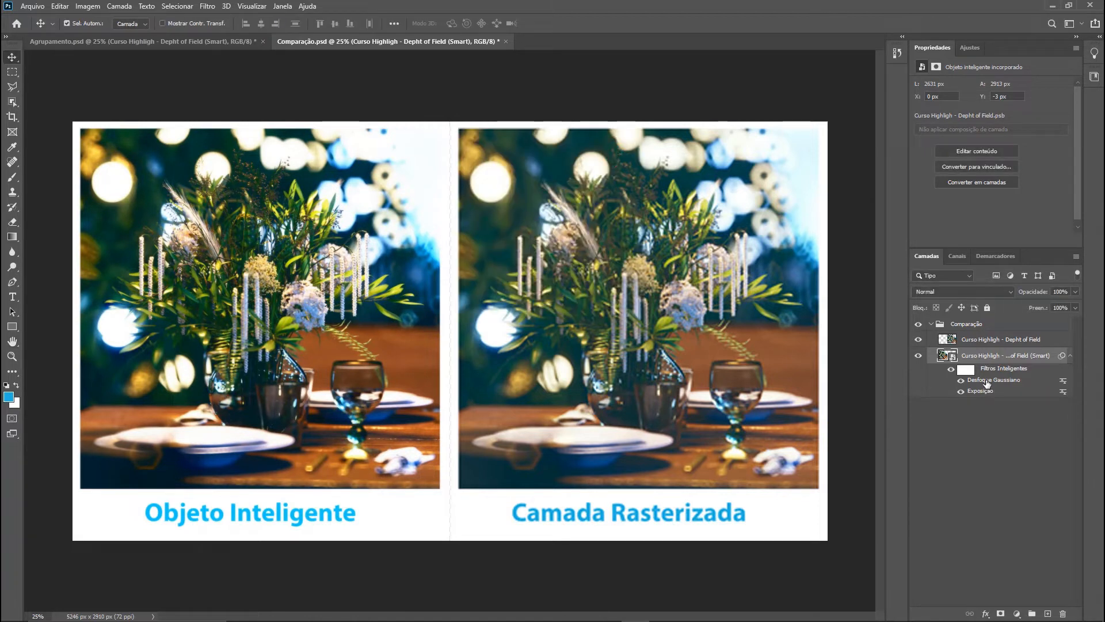
pyautogui.moveTo(987, 383); pyautogui.dragTo(981, 393)
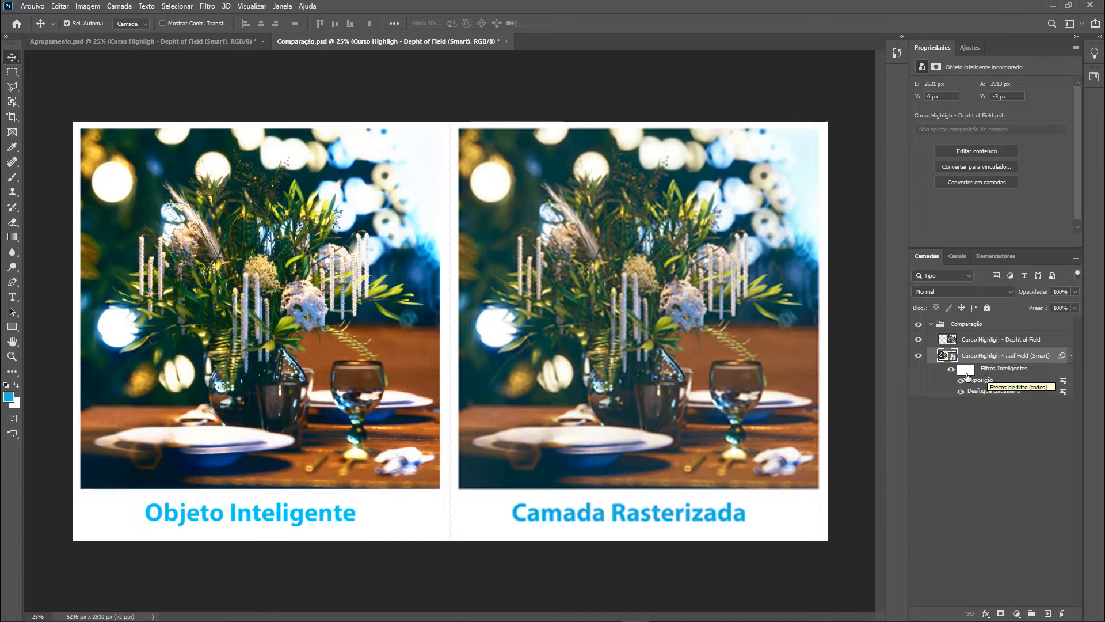
# - Add a layer mask to the smart object layer and delete all of the layer's smart filters
pyautogui.click(967, 375)
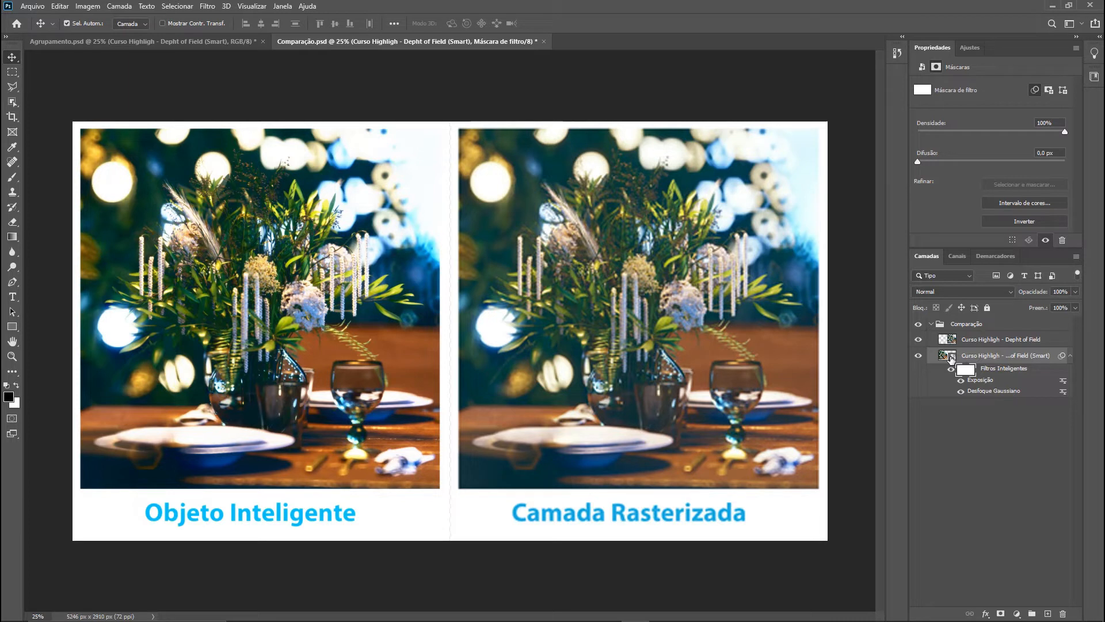
pyautogui.click(972, 355)
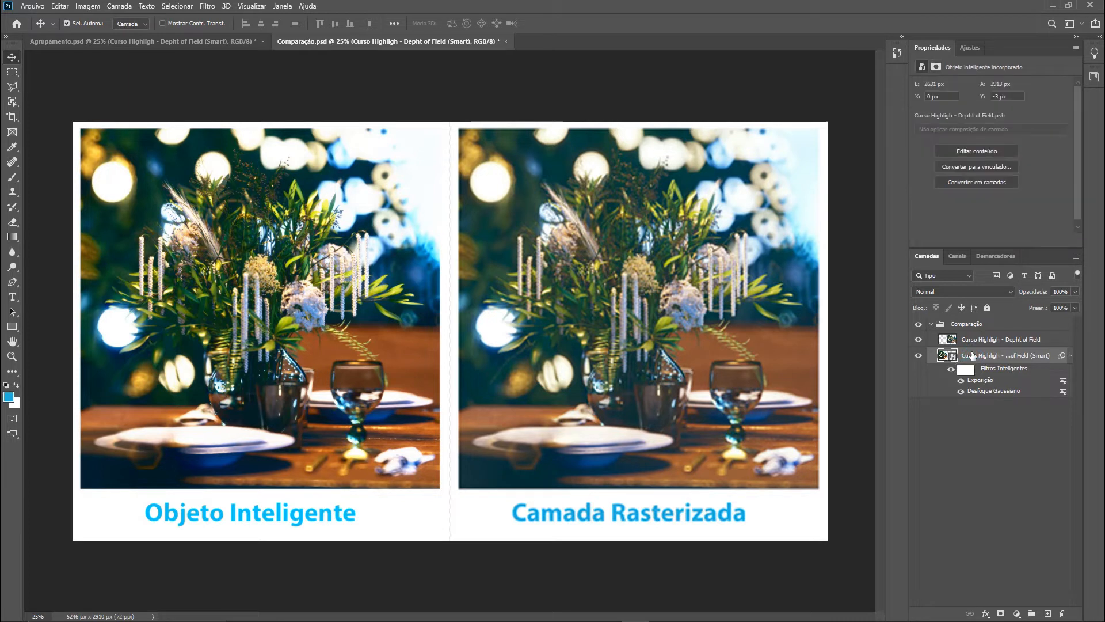
pyautogui.click(1001, 615)
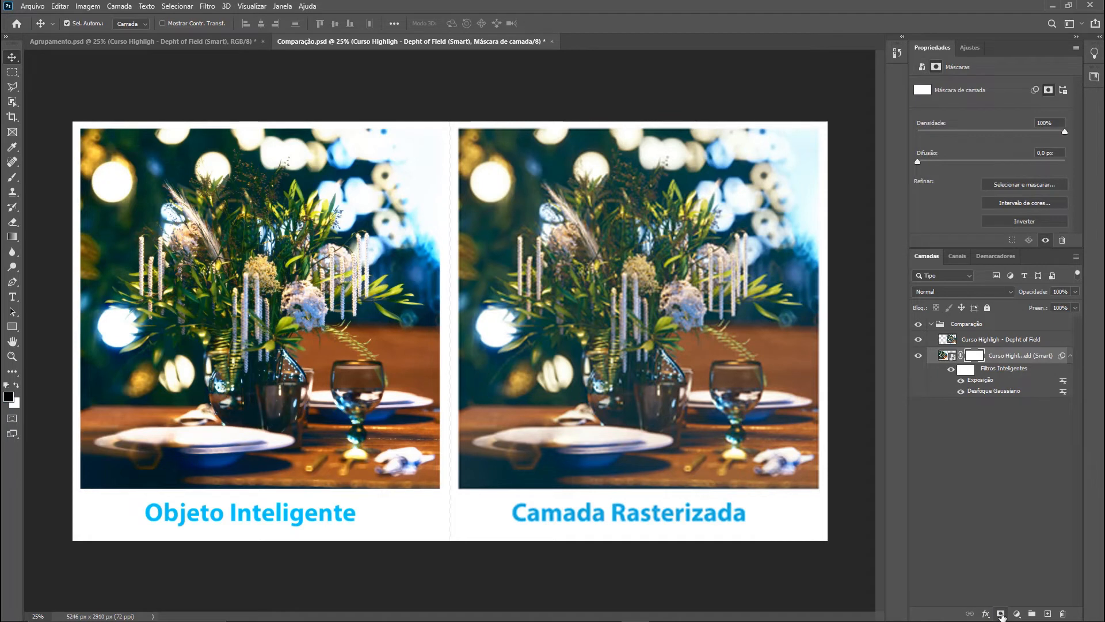
pyautogui.rightClick(1004, 371)
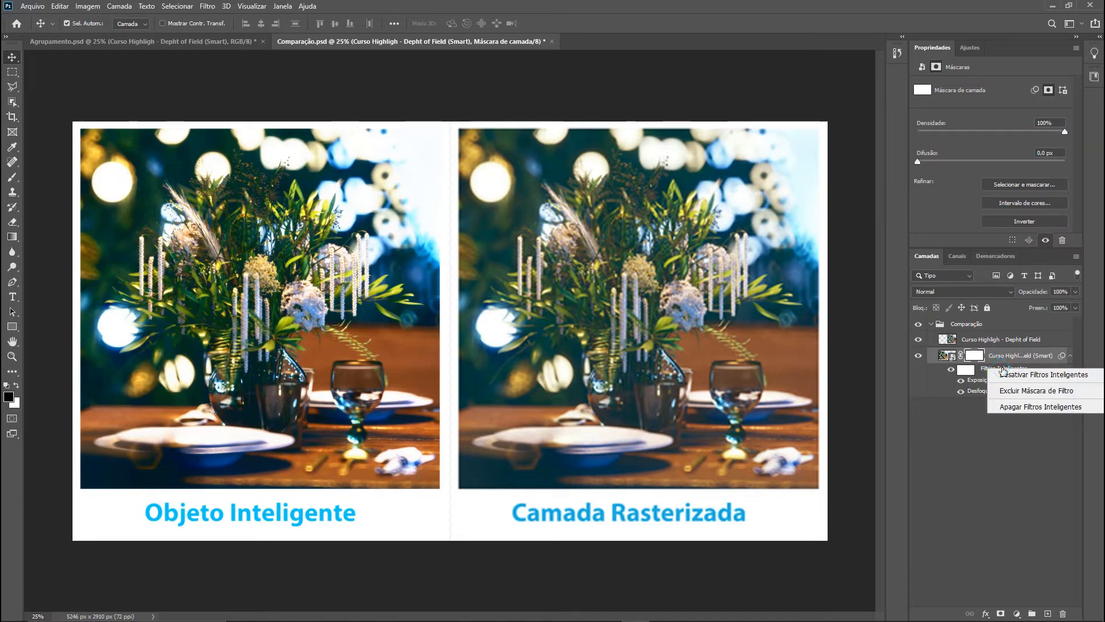
pyautogui.click(1003, 408)
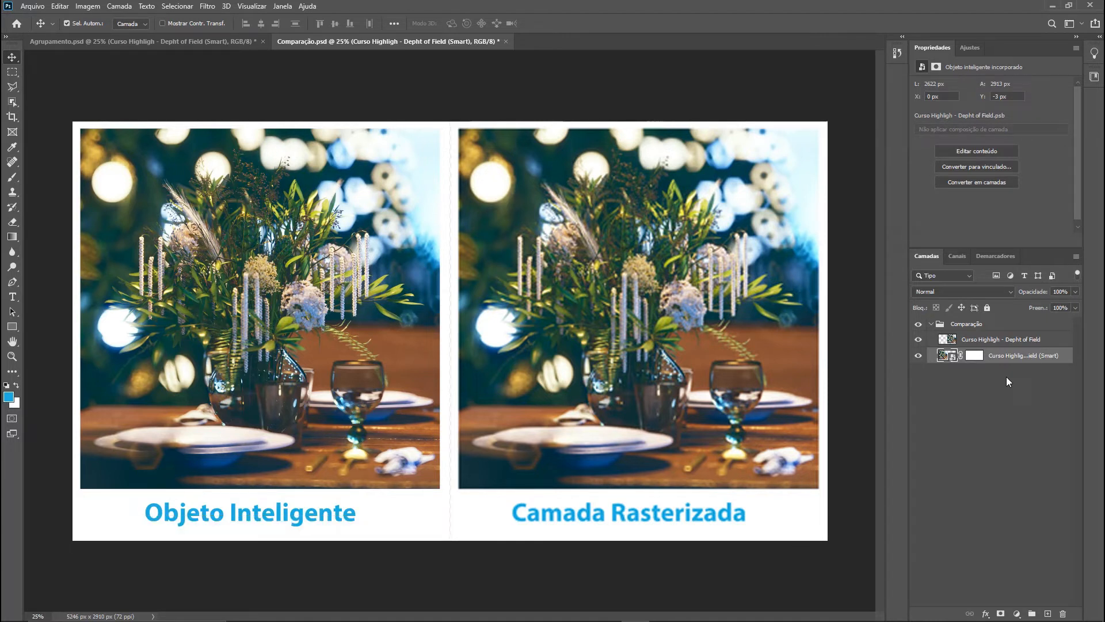
# - Switch to the Agrupamento.psd document and examine the group's layers and the conversion options offered for the photo layer and the group
pyautogui.click(133, 43)
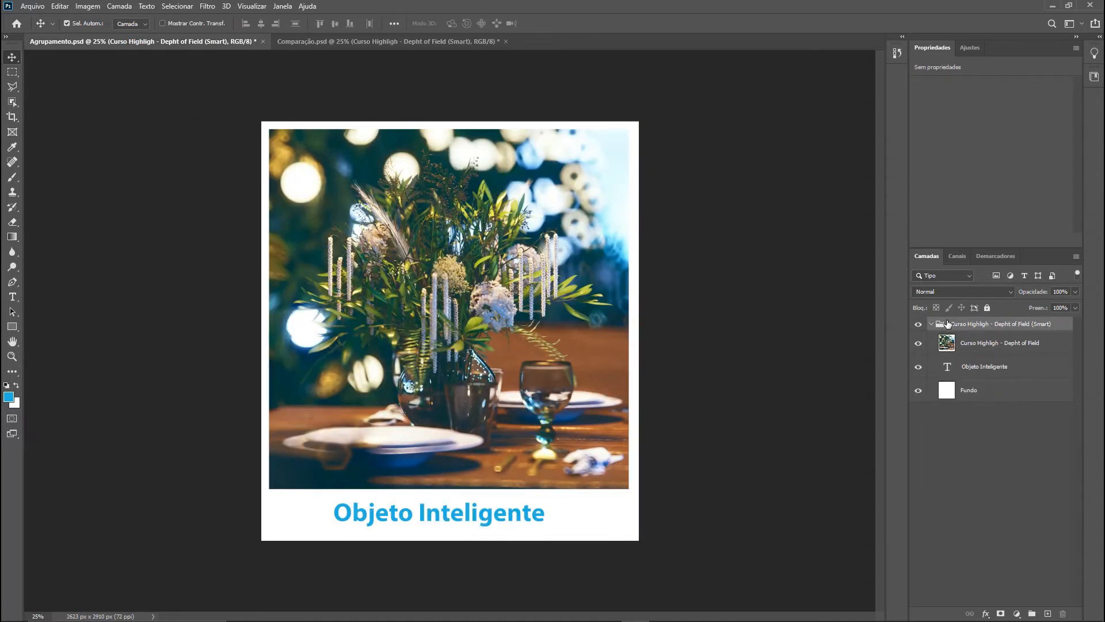
pyautogui.click(995, 345)
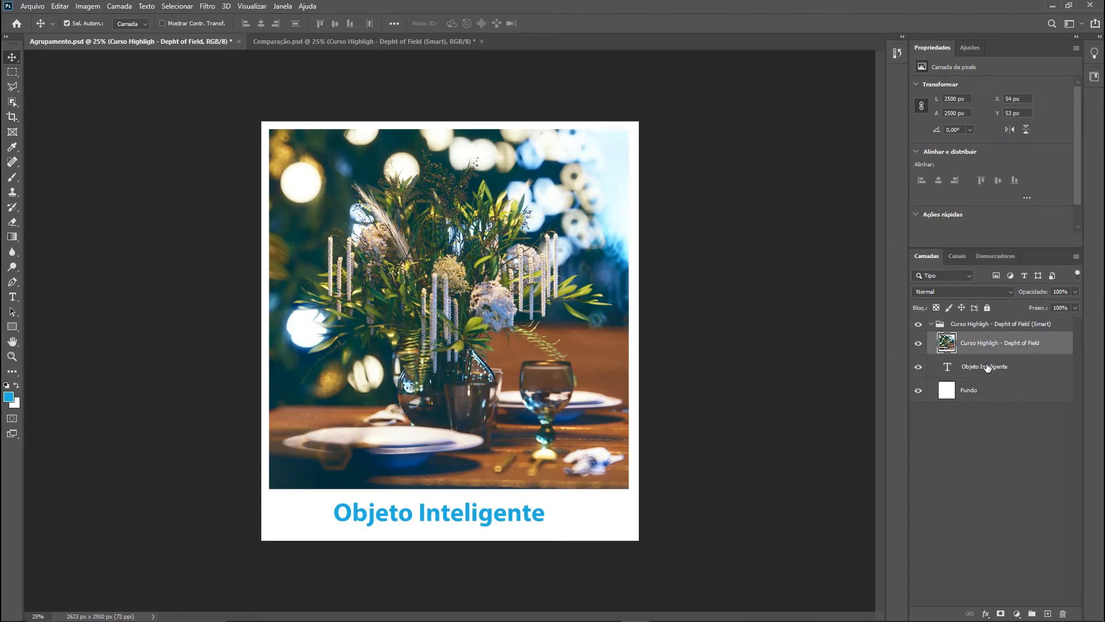
pyautogui.click(986, 367)
pyautogui.click(982, 395)
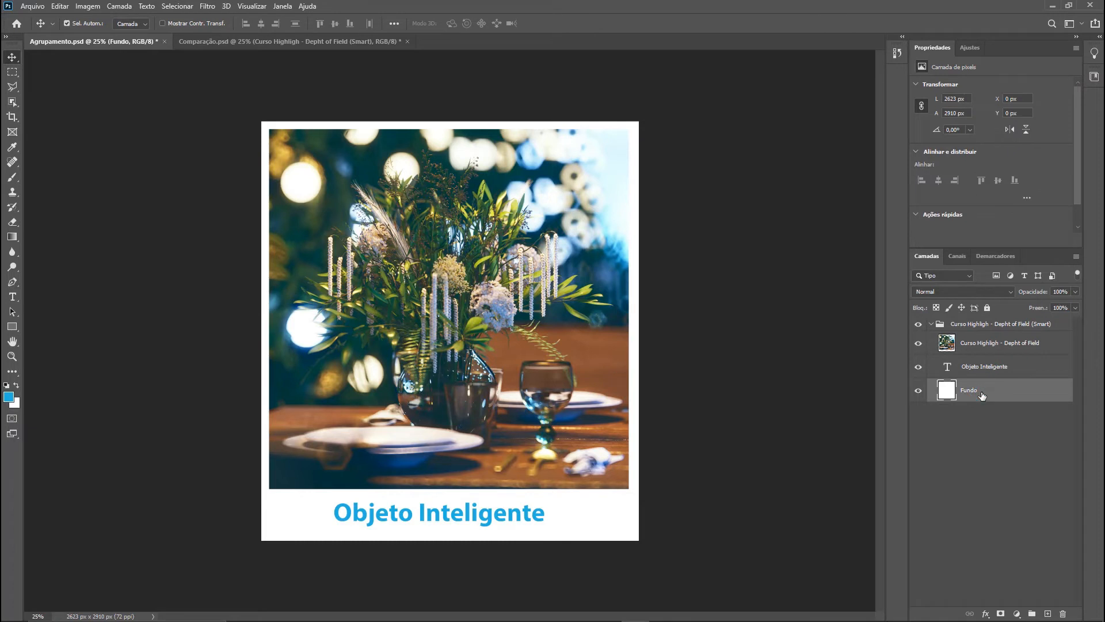
pyautogui.click(985, 345)
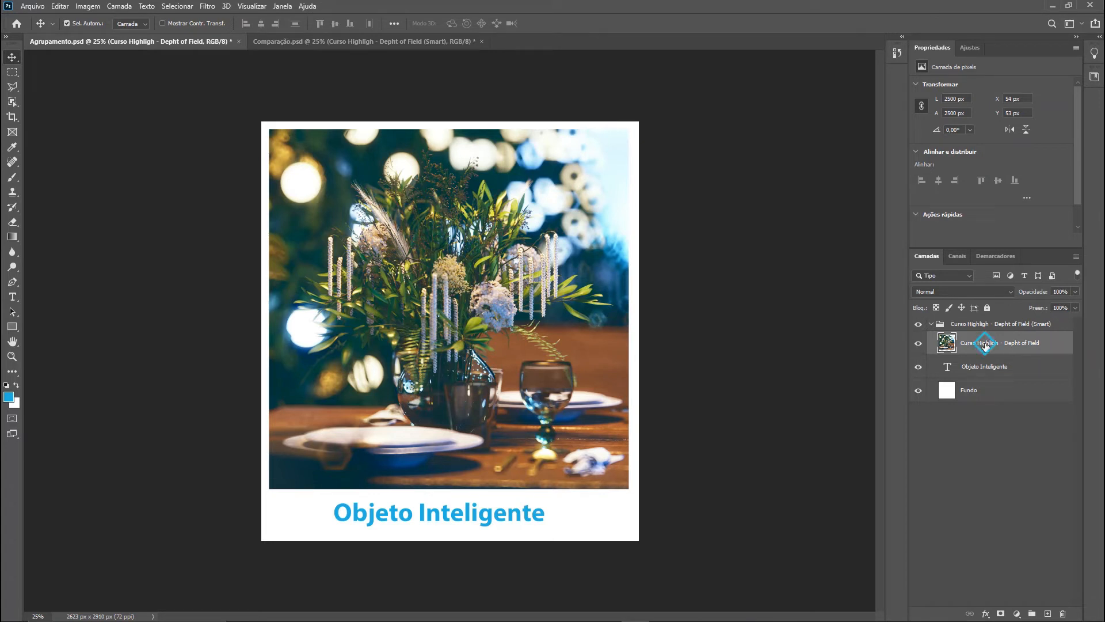
pyautogui.rightClick(985, 345)
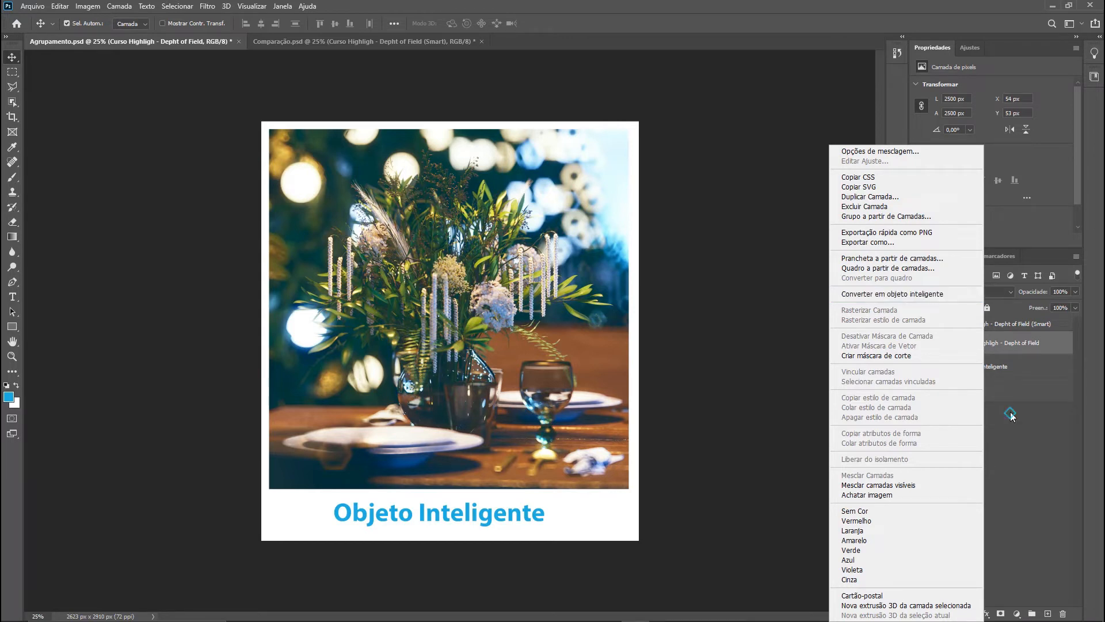
pyautogui.click(1010, 412)
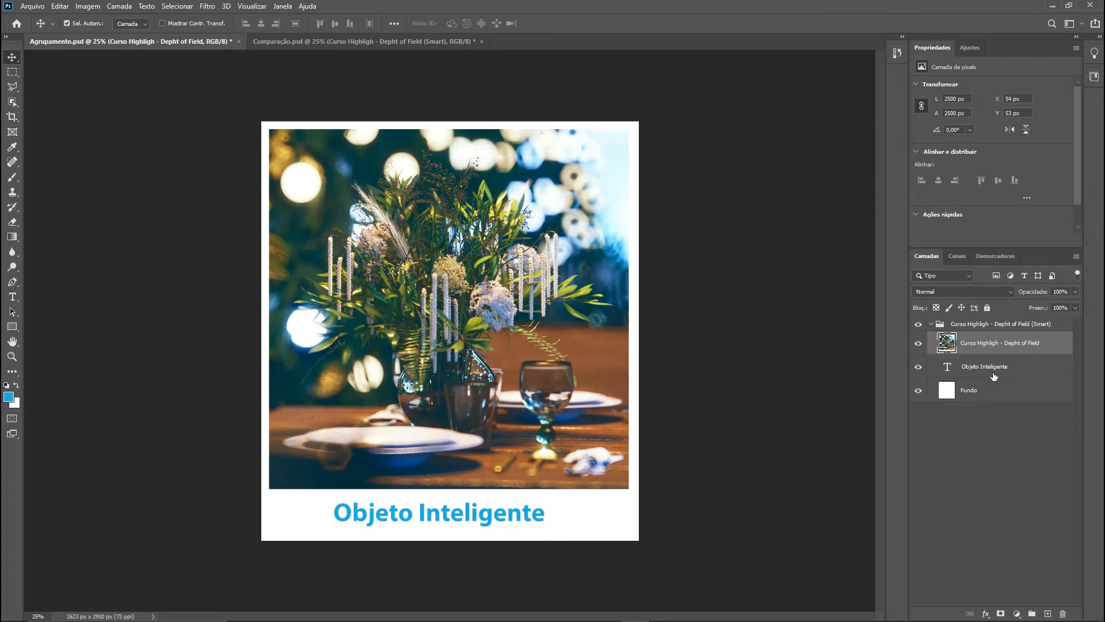
pyautogui.rightClick(992, 326)
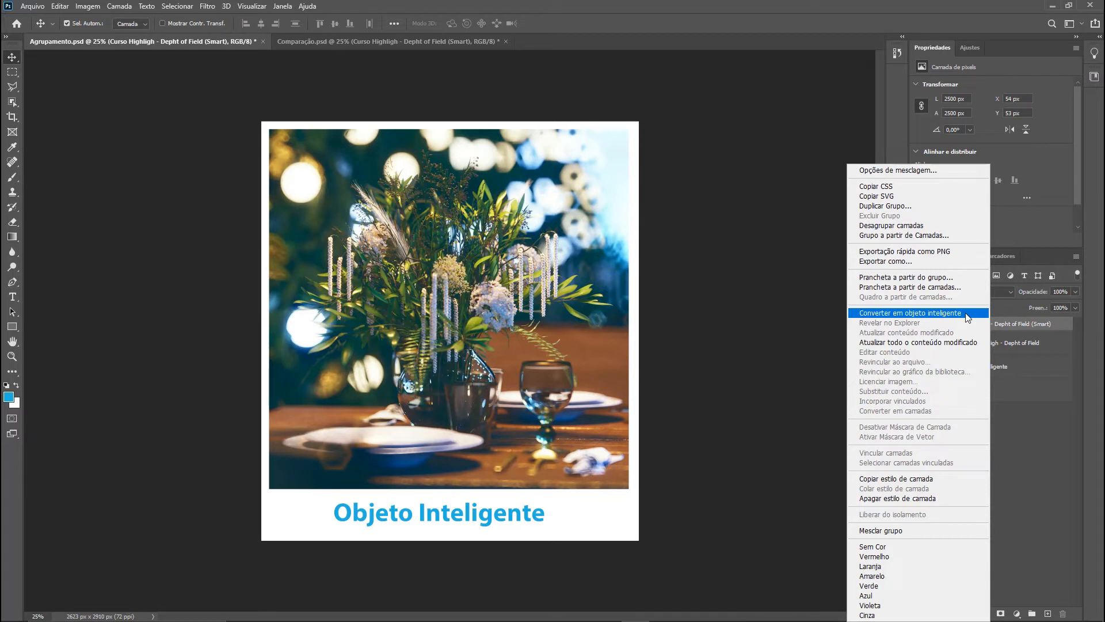
pyautogui.click(1016, 426)
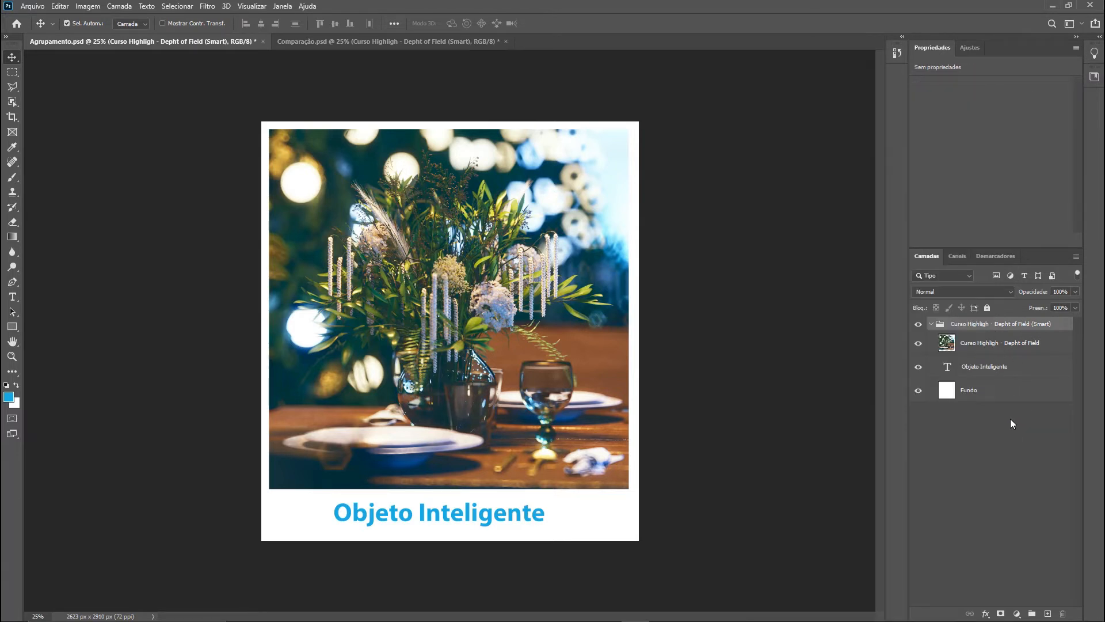
# - Convert the group's photo, Objeto Inteligente text and Fundo layers together into a single smart object
pyautogui.click(983, 396)
pyautogui.keyDown('shift'); pyautogui.click(984, 345); pyautogui.keyUp('shift')
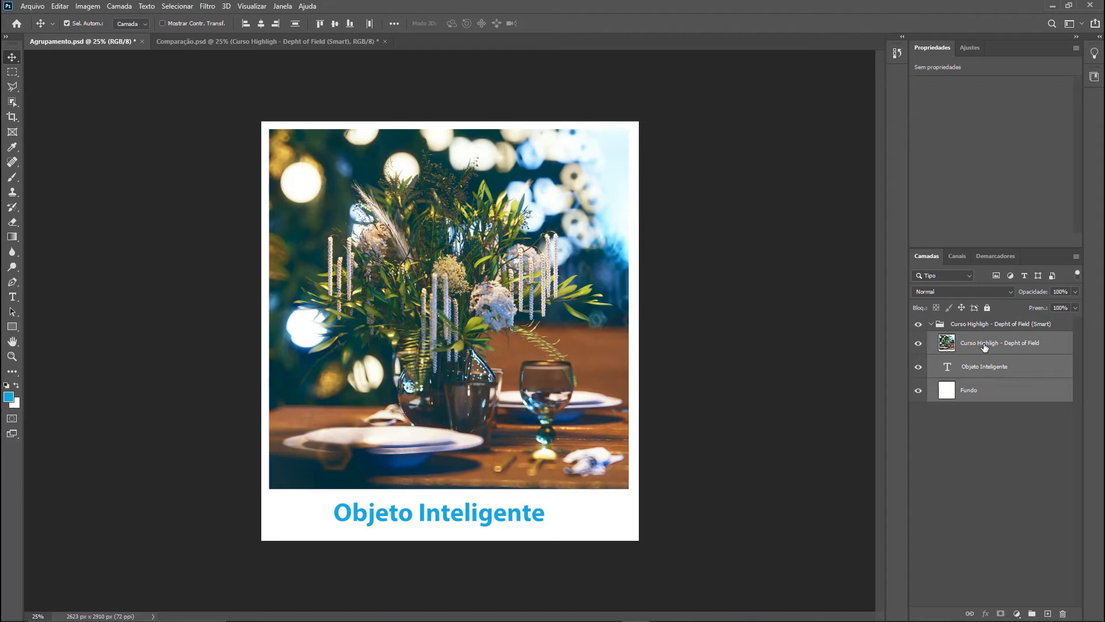
pyautogui.rightClick(985, 346)
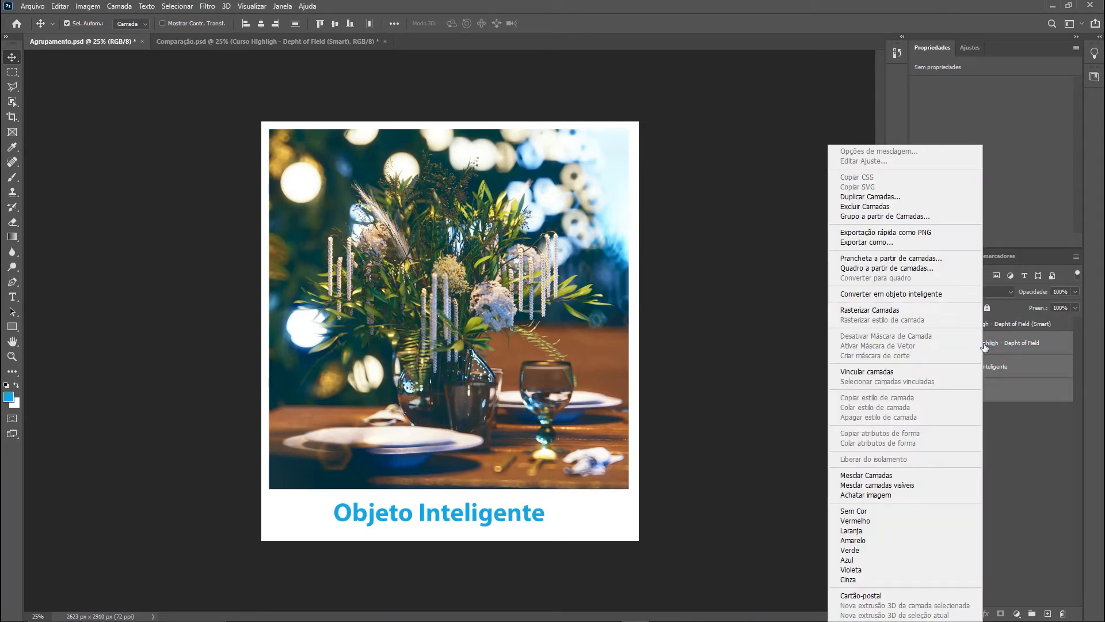
pyautogui.click(933, 294)
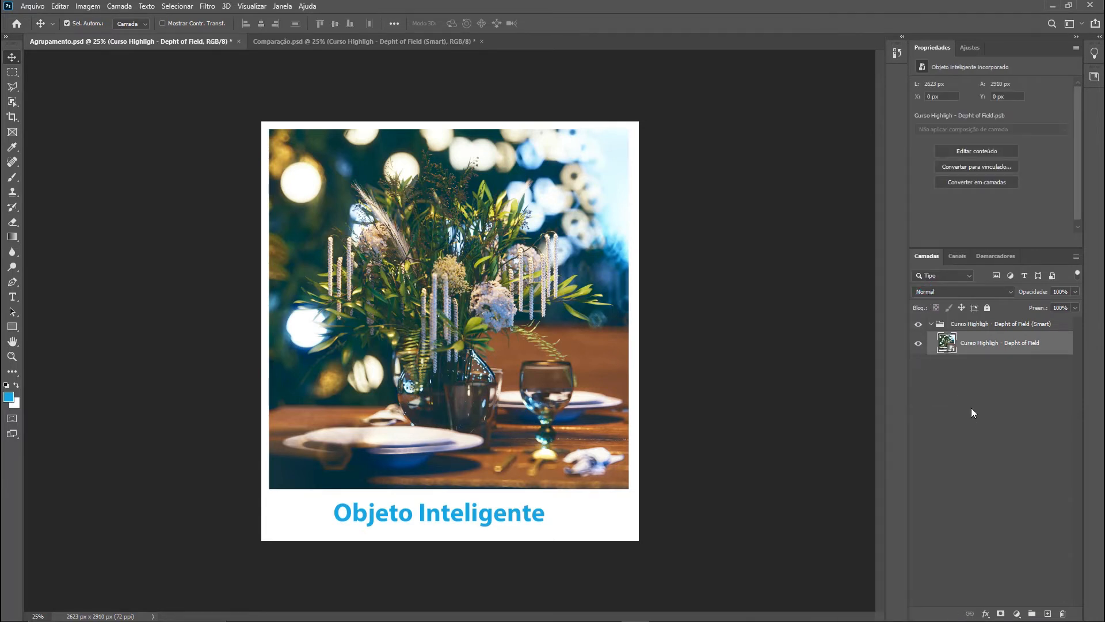
# - Open the new smart object's contents and add a Matiz/Saturação adjustment layer above the photo with saturation +25
pyautogui.doubleClick(947, 343)
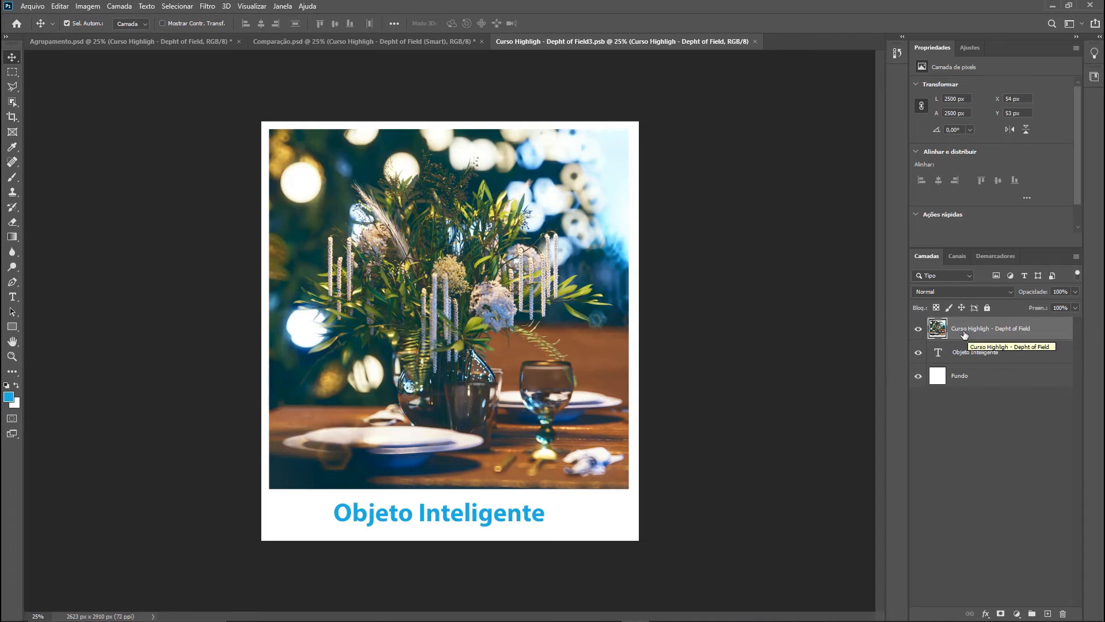
pyautogui.click(970, 47)
pyautogui.click(935, 90)
pyautogui.moveTo(992, 152); pyautogui.dragTo(1010, 154)
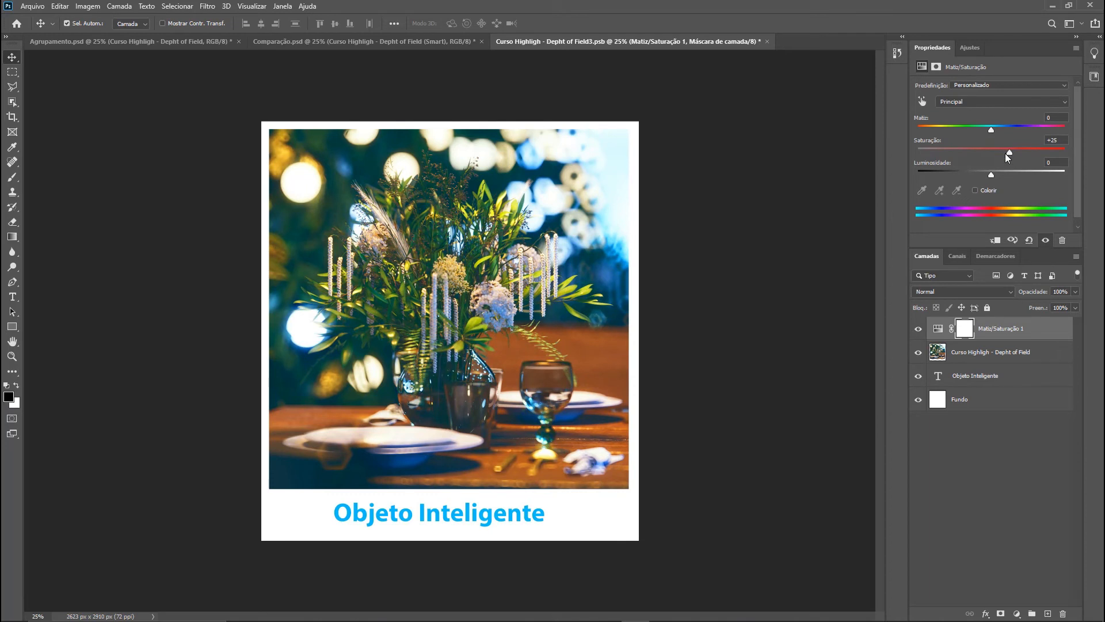
# - Clip the Matiz/Saturação adjustment to the photo layer below it, and save and close the smart object's contents
pyautogui.press('alt')
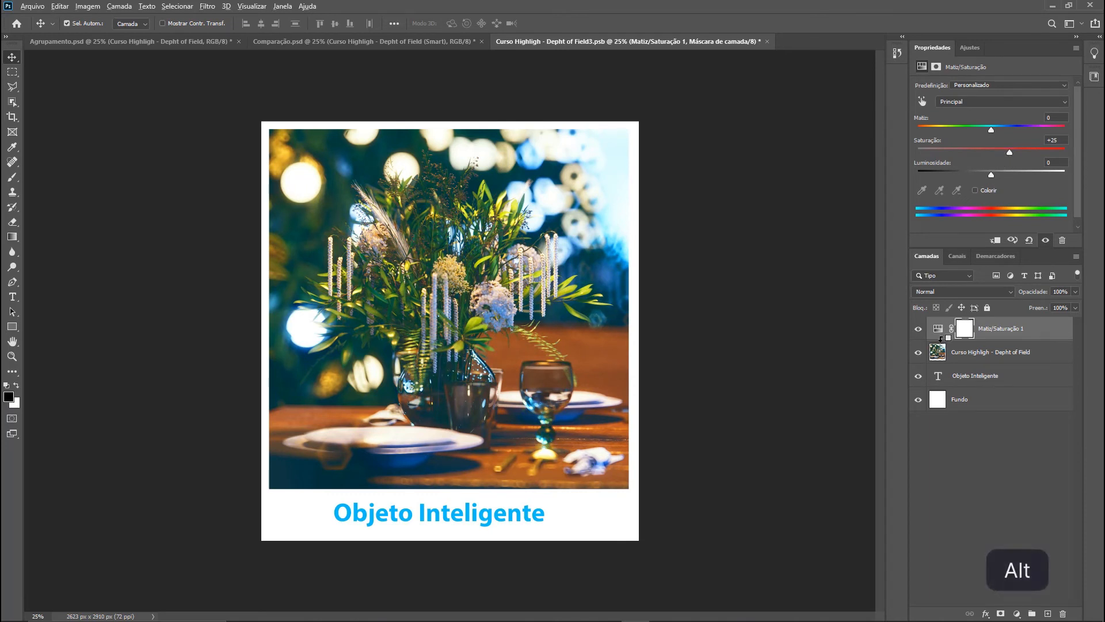
pyautogui.keyDown('alt'); pyautogui.click(940, 339); pyautogui.keyUp('alt')
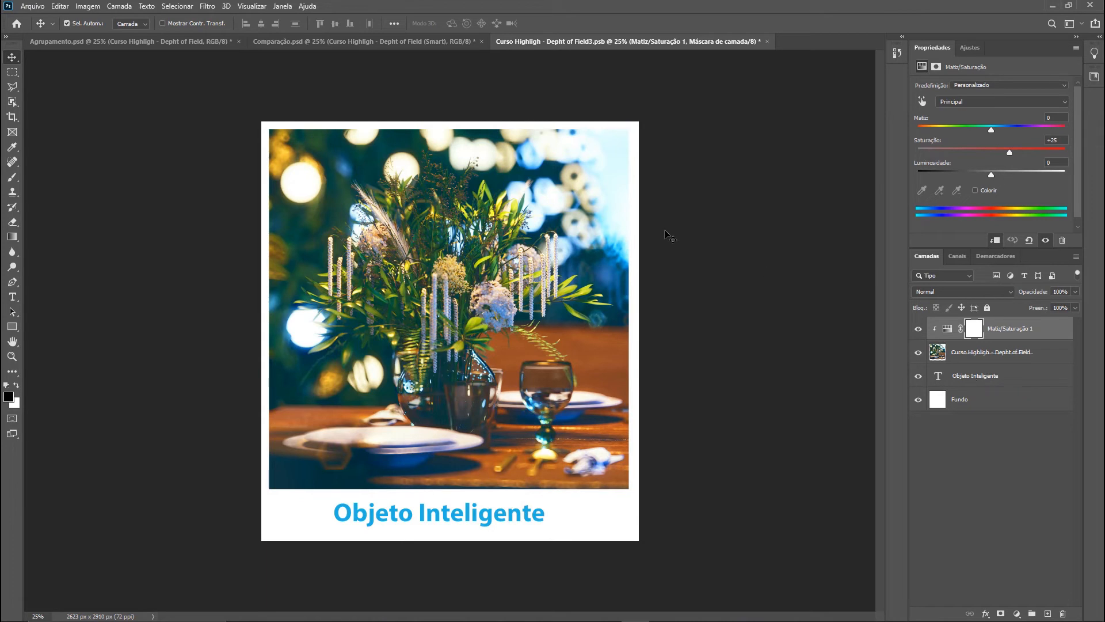
pyautogui.click(32, 6)
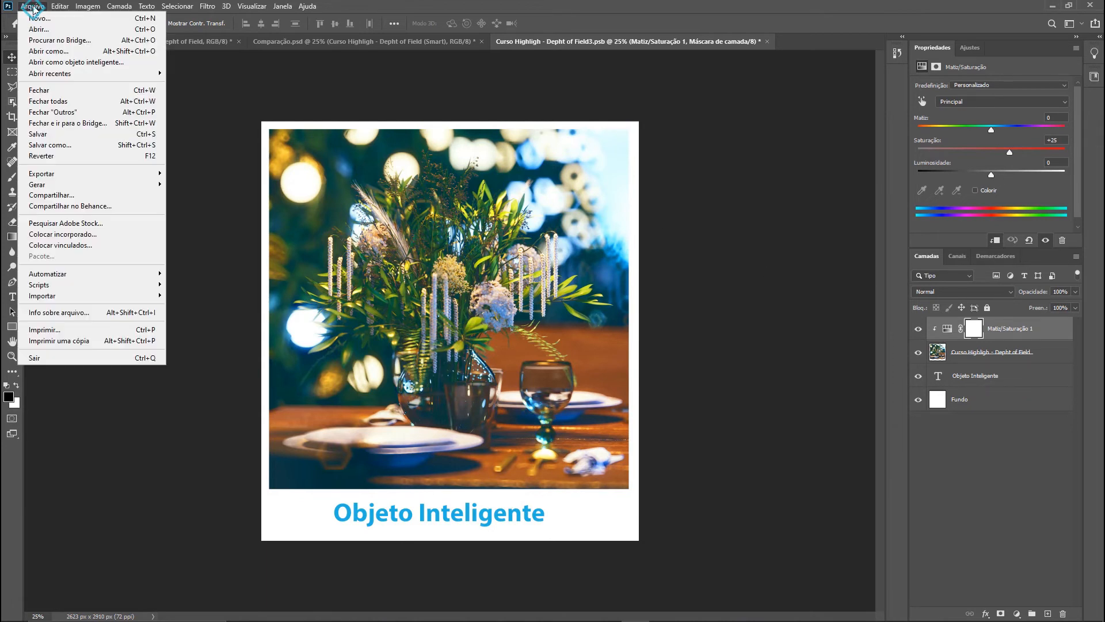
pyautogui.click(42, 134)
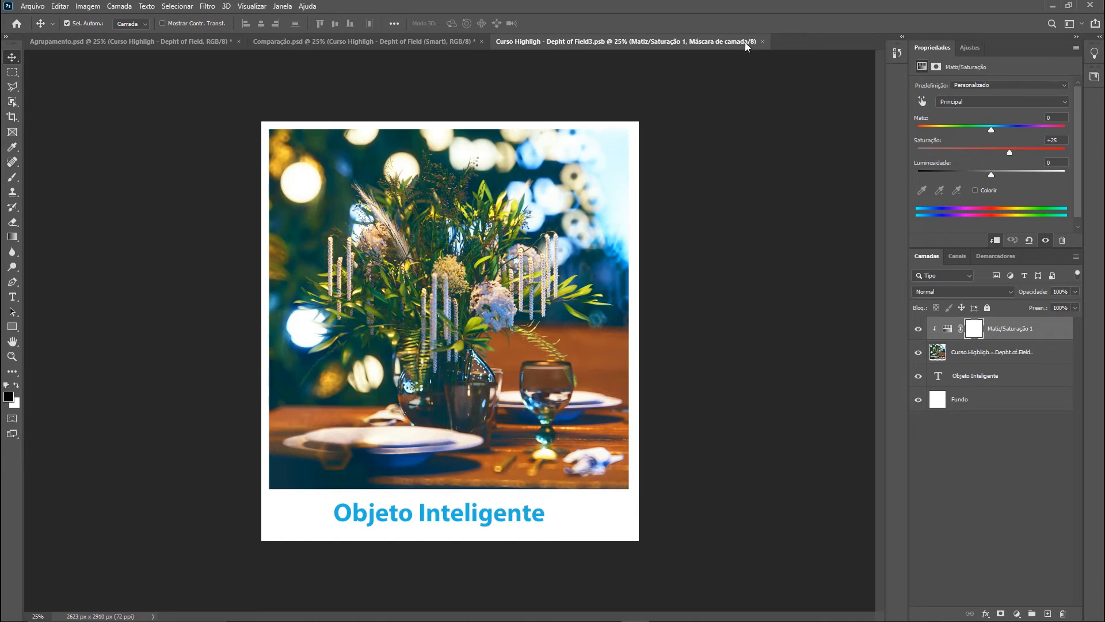
pyautogui.click(764, 42)
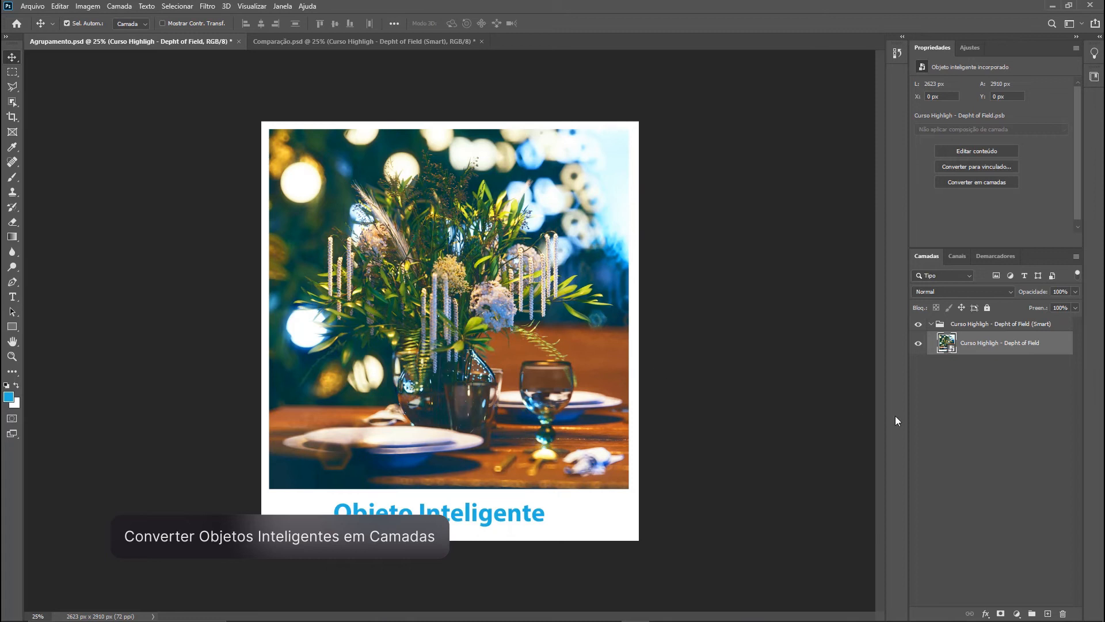
# - Convert the edited smart object in Agrupamento.psd back into layers and expand the resulting group
pyautogui.rightClick(993, 345)
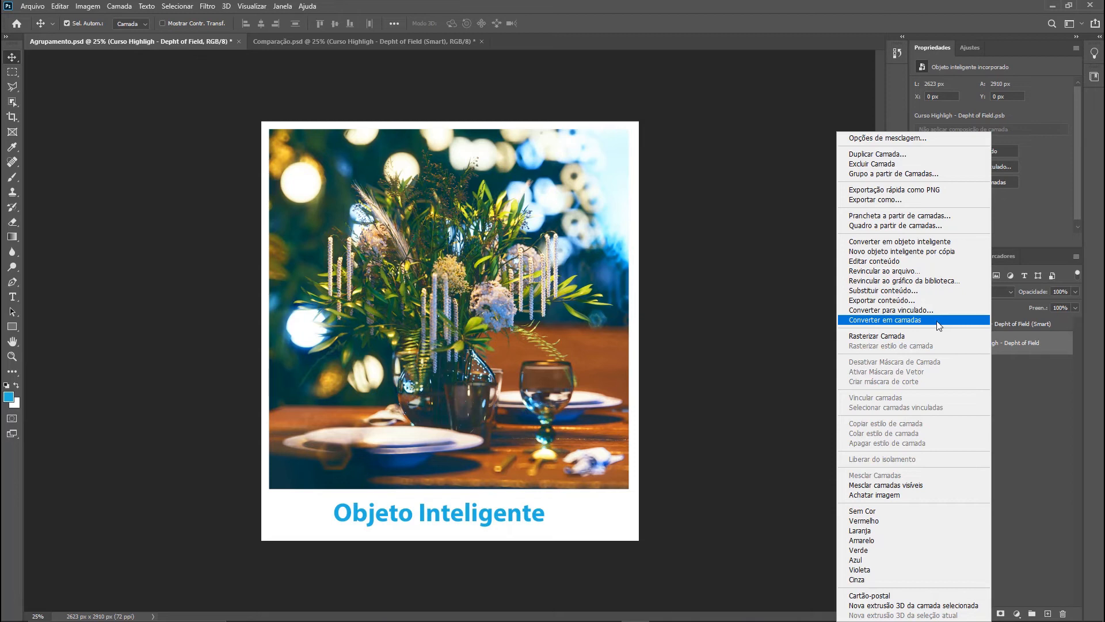
pyautogui.click(906, 322)
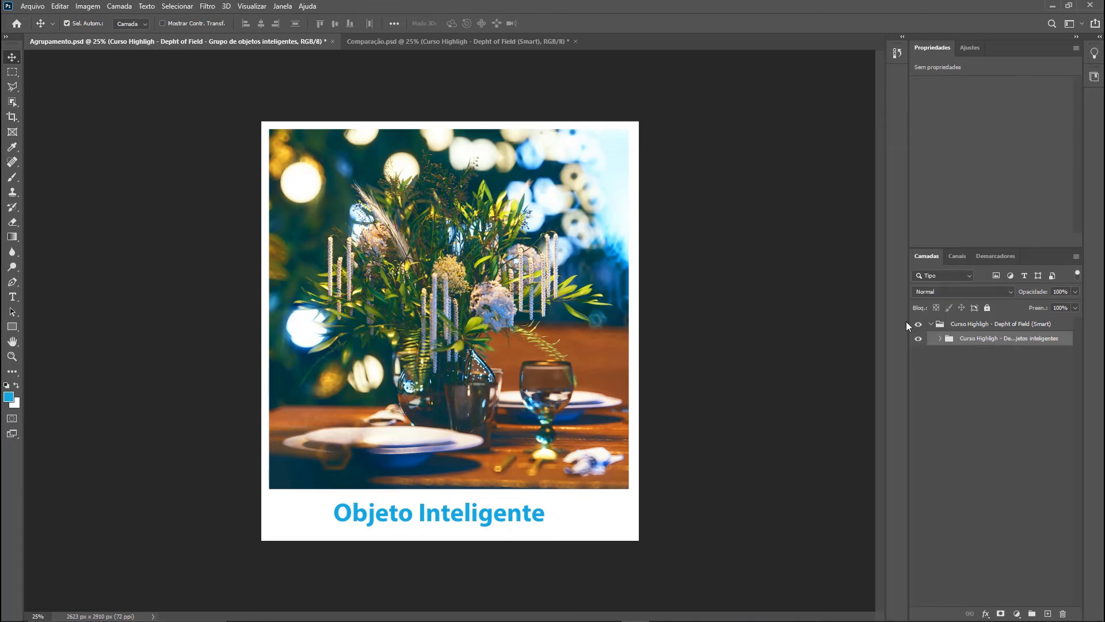
pyautogui.click(940, 342)
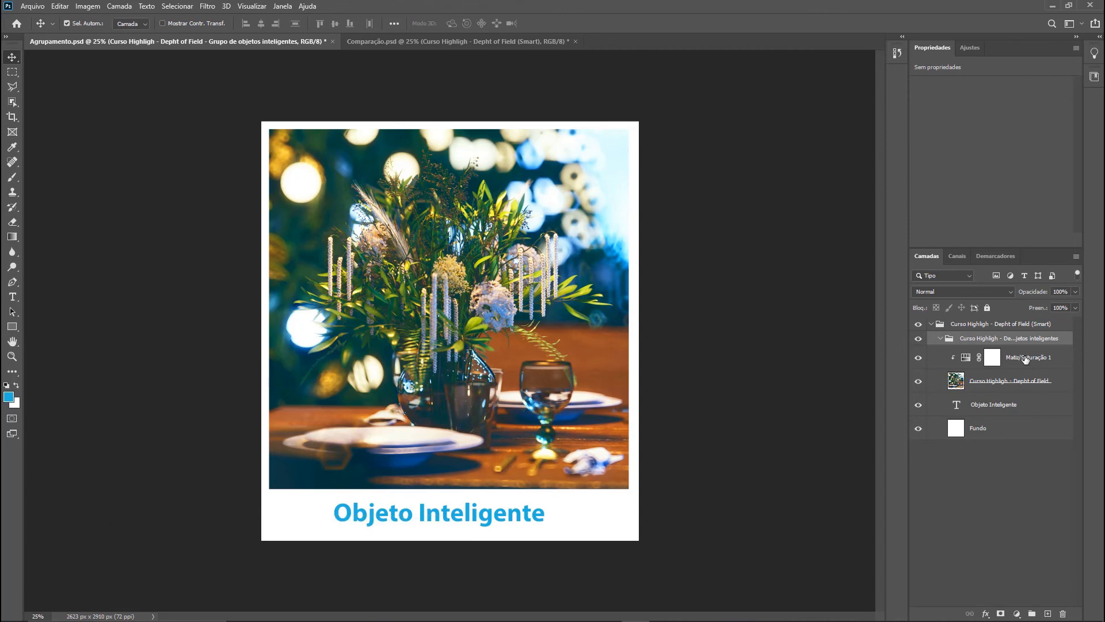
# - Place the Override image from the 24. Smart Objects folder over the photo, keeping its scale at 100%
pyautogui.moveTo(0, 147); pyautogui.dragTo(893, 26)
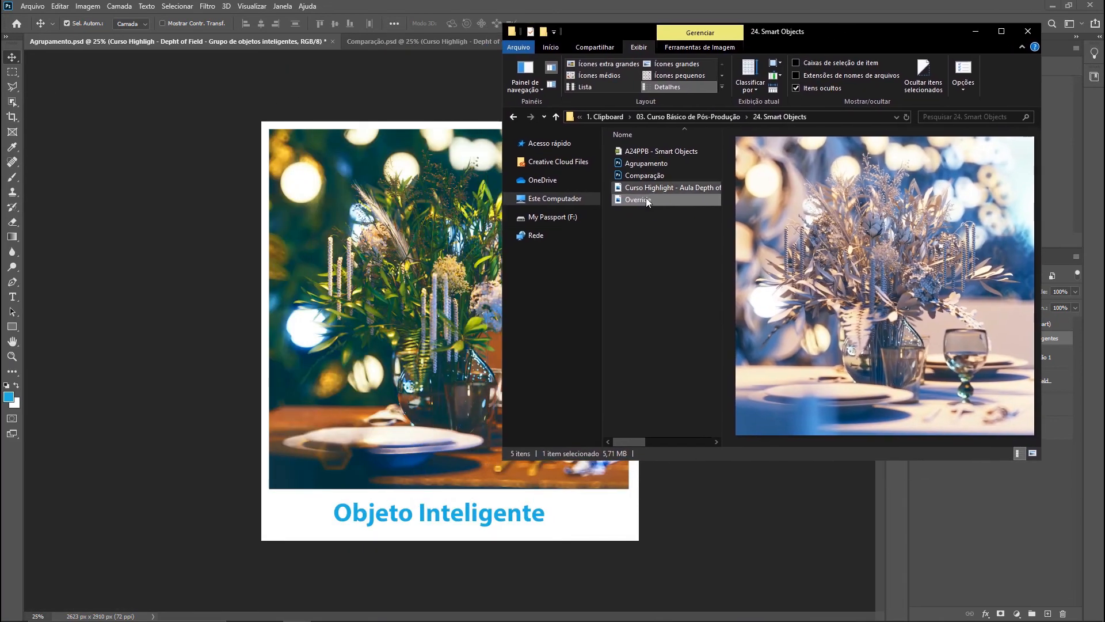
pyautogui.moveTo(638, 200); pyautogui.dragTo(438, 271)
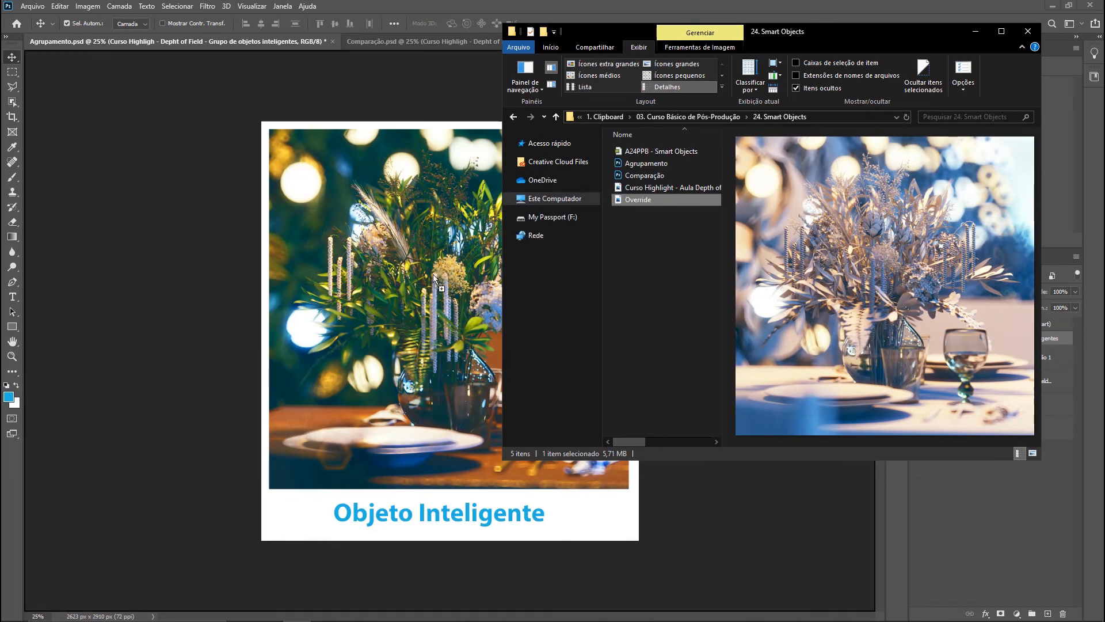
pyautogui.moveTo(384, 318); pyautogui.dragTo(385, 296)
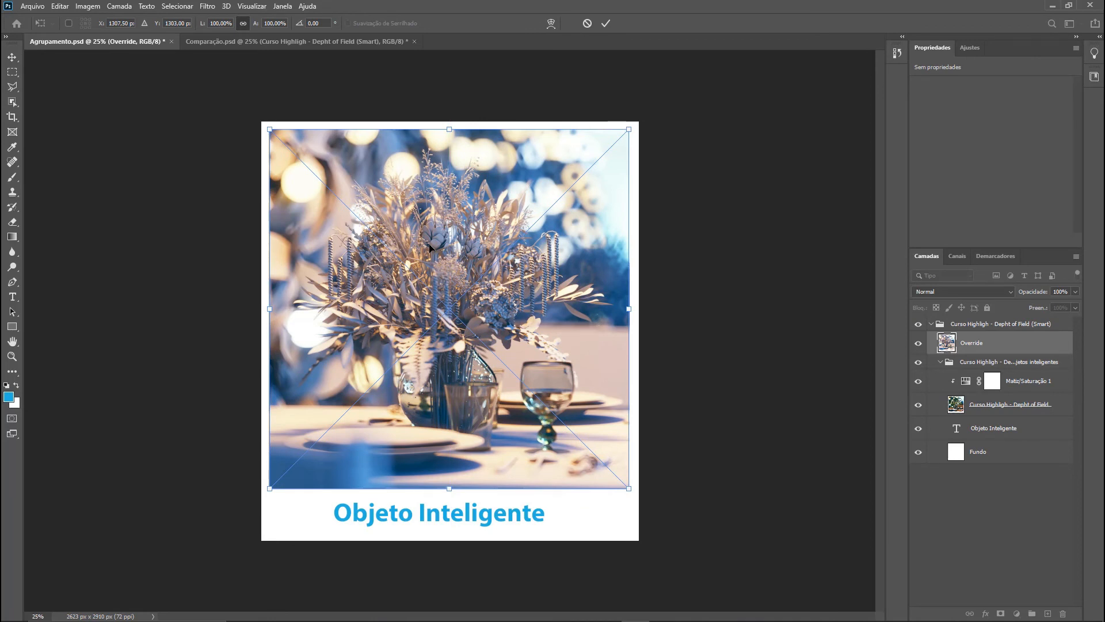
pyautogui.press('Return')
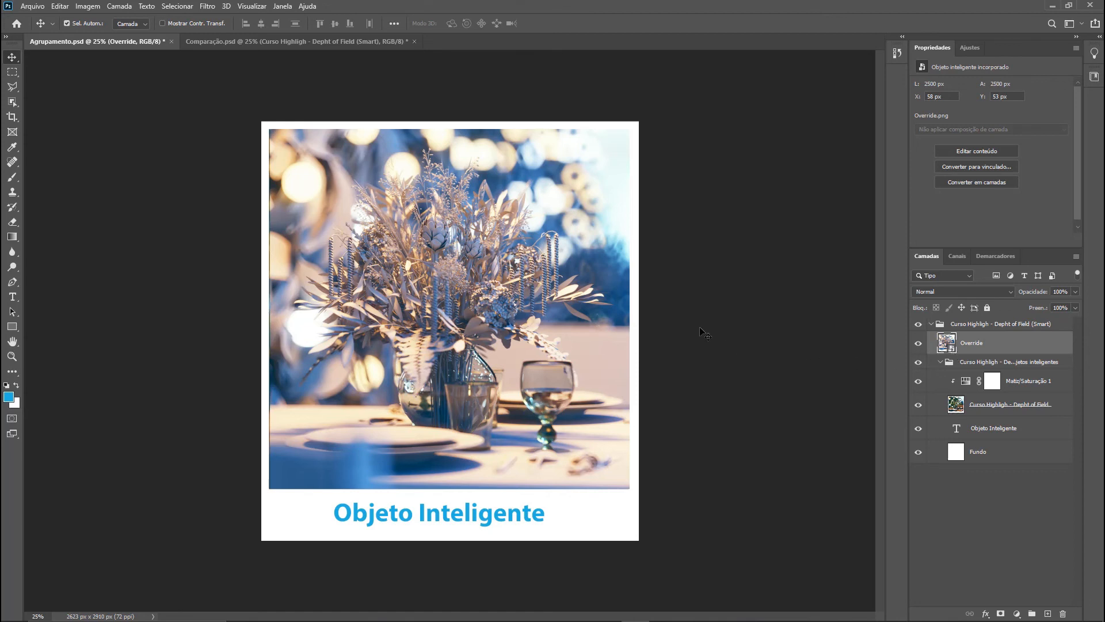
# - Check in the general preferences whether Sempre criar Objetos inteligentes ao inserir is enabled, and accept the settings
pyautogui.click(61, 6)
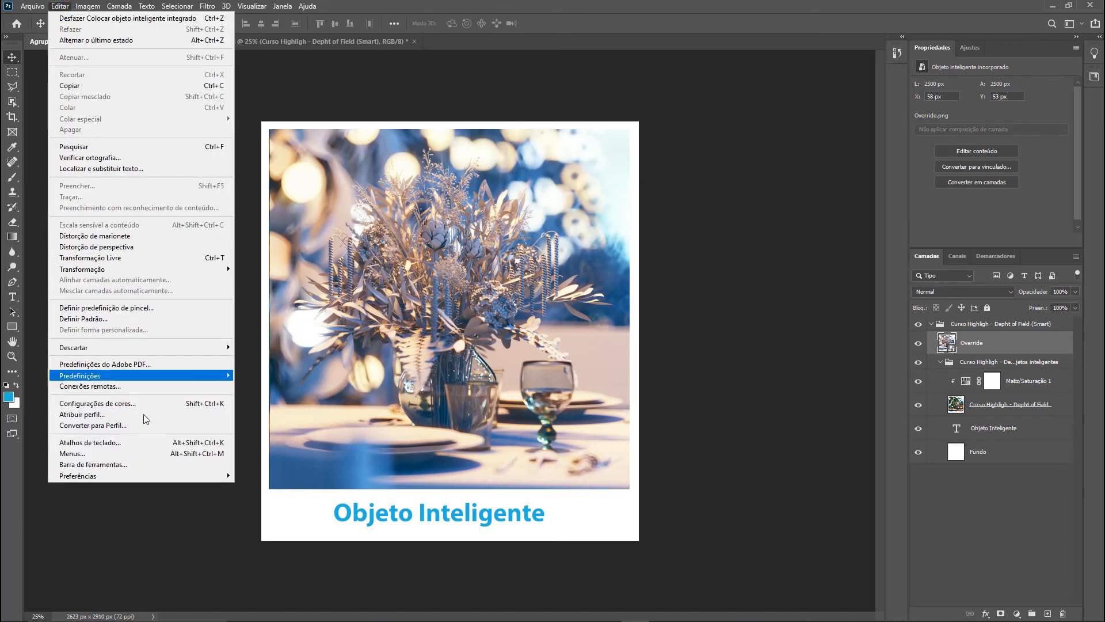
pyautogui.moveTo(140, 473)
pyautogui.click(277, 266)
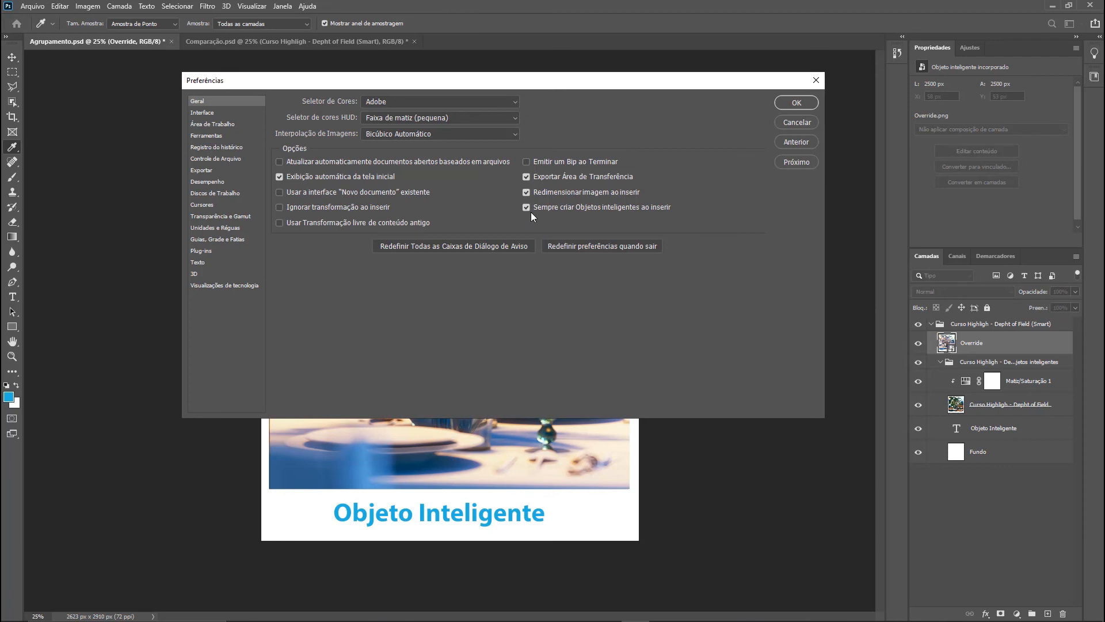
pyautogui.moveTo(530, 212)
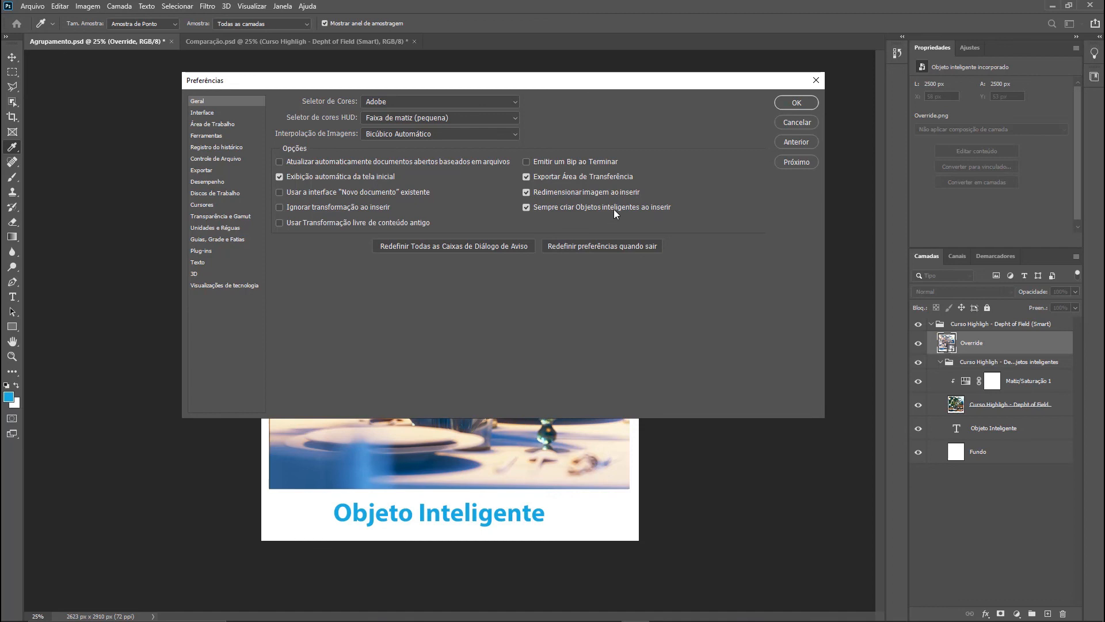
pyautogui.click(795, 103)
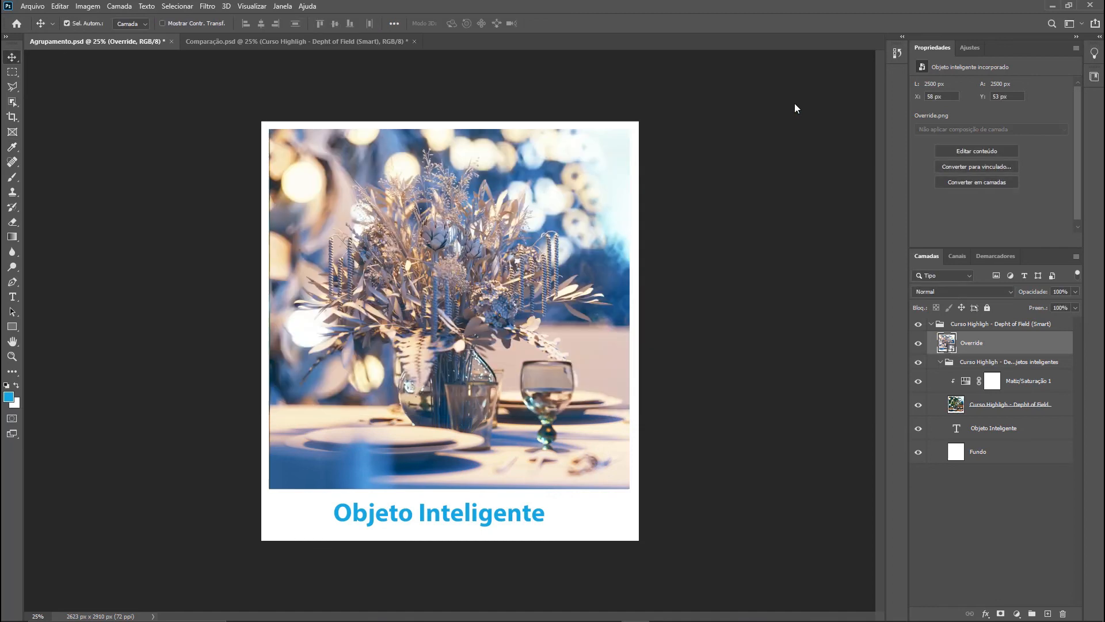